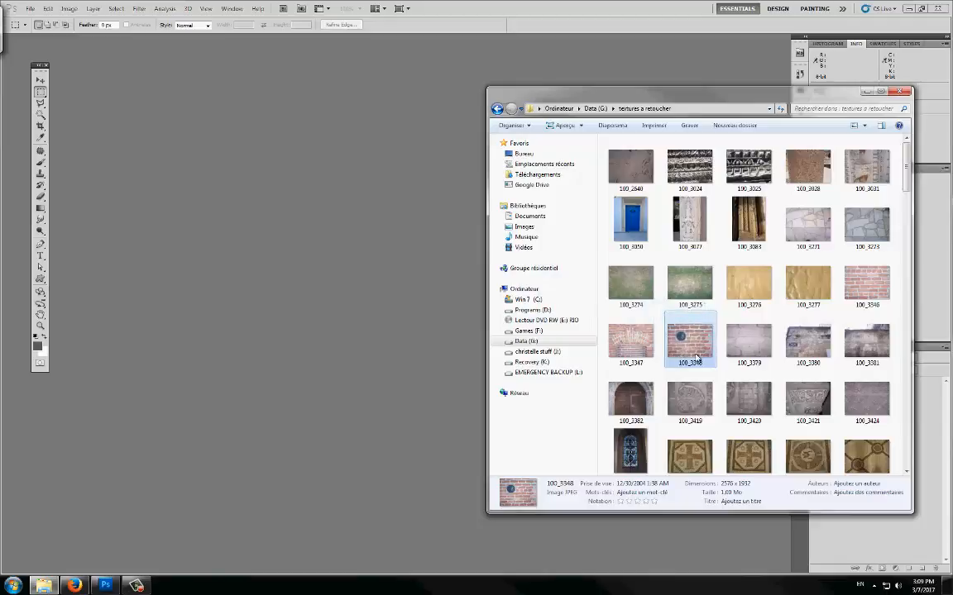
- Open the brick wall photo 100_3348 from the textures a retoucher folder in Photoshop
left_click(726, 354)
left_click(702, 336)
left_click_drag(678, 354, 430, 242)
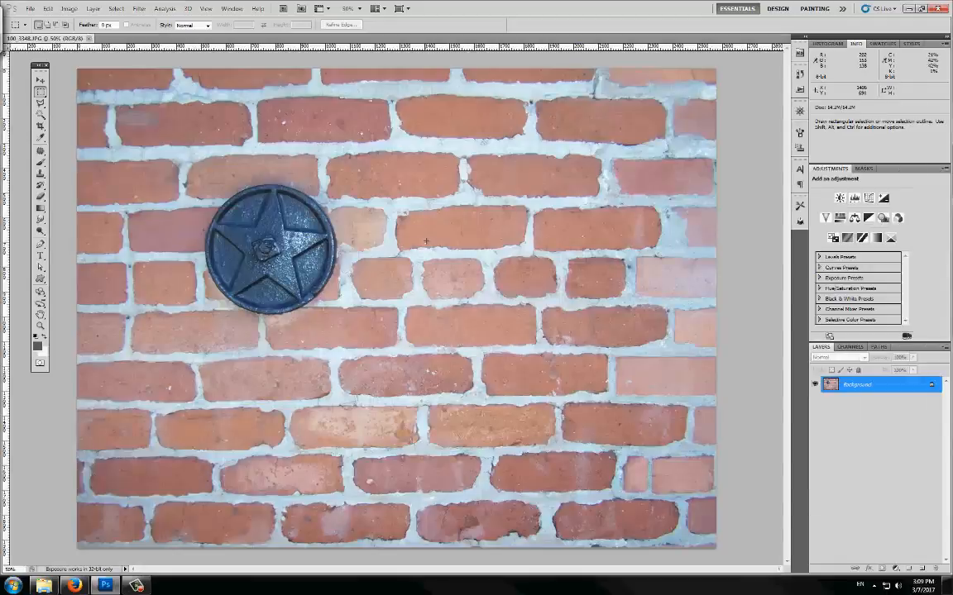
- Enter a new canvas size of 2048 by 2048 pixels for the brick photo
key("z")
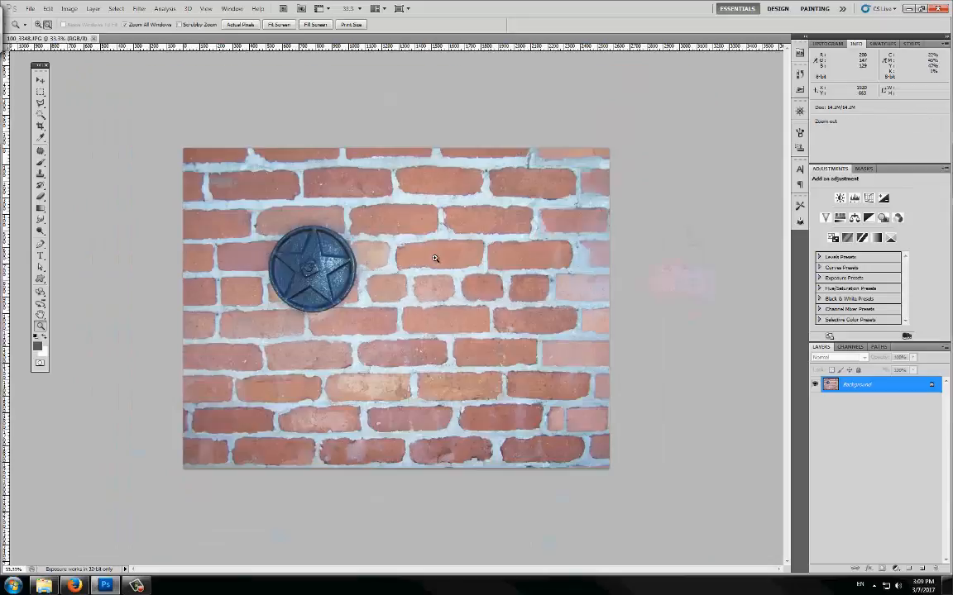
left_click(434, 263, "alt")
left_click(435, 263)
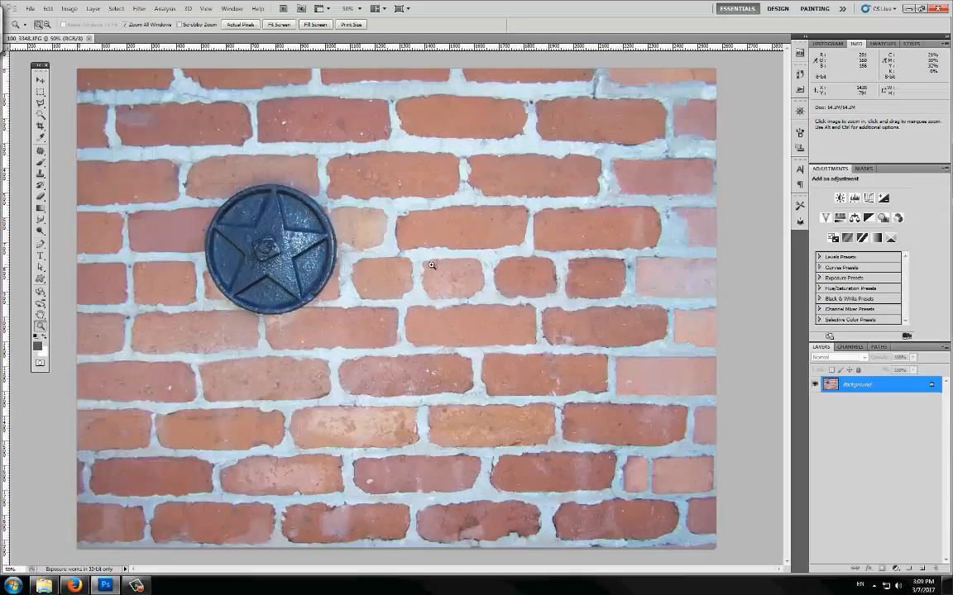
left_click(434, 263, "alt")
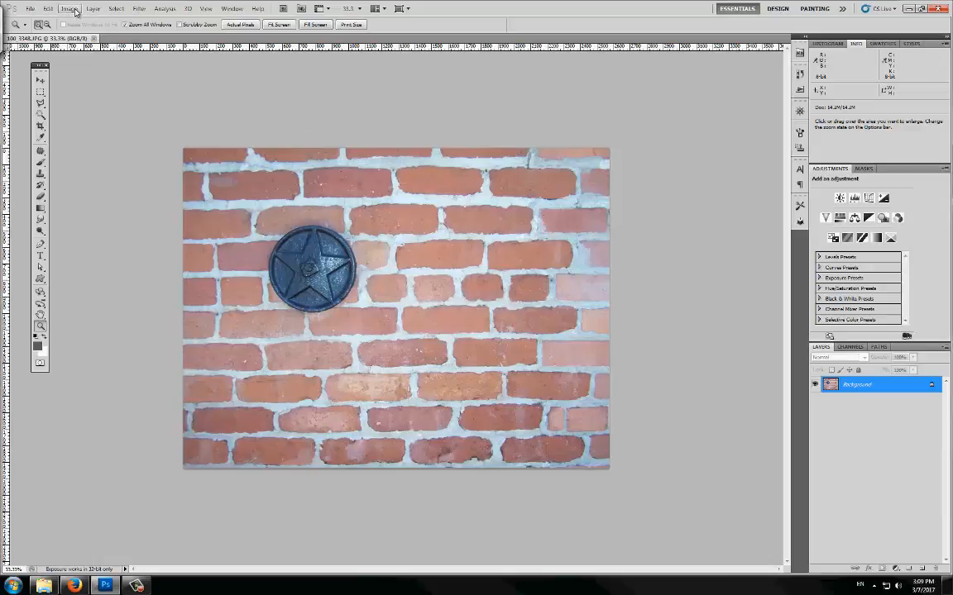
left_click(69, 8)
mouse_move(87, 35)
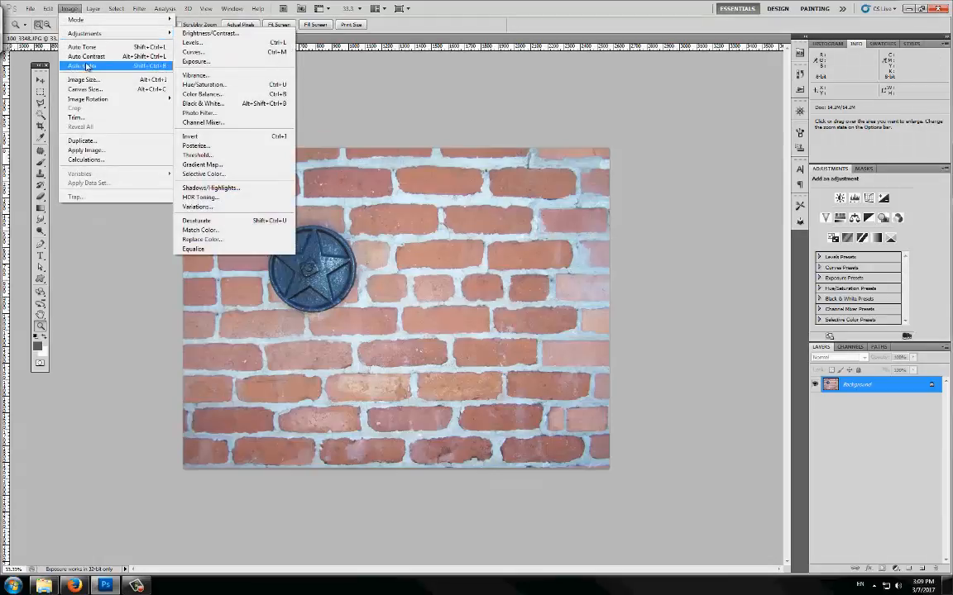
left_click(84, 89)
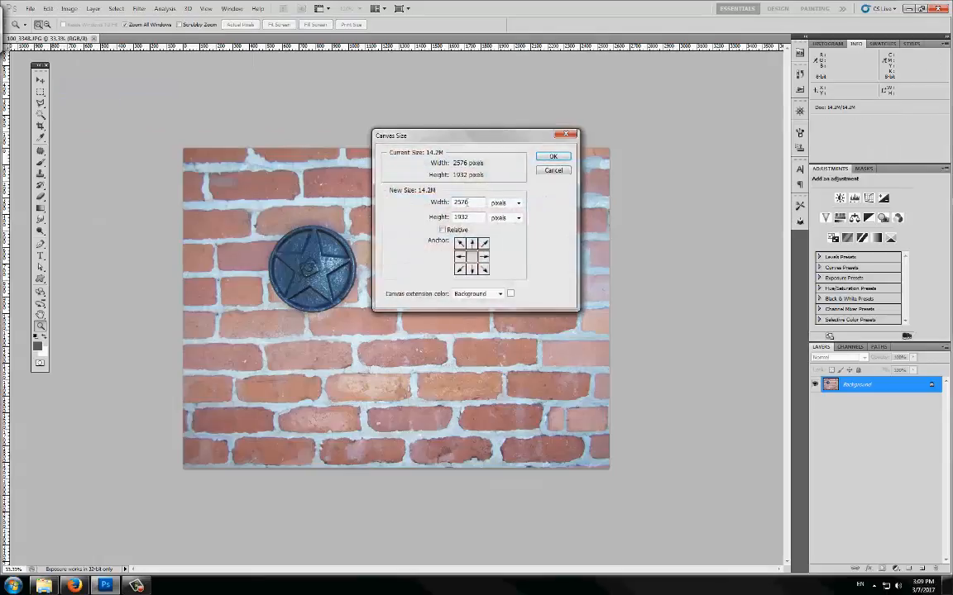
left_click(463, 217)
double_click(463, 217)
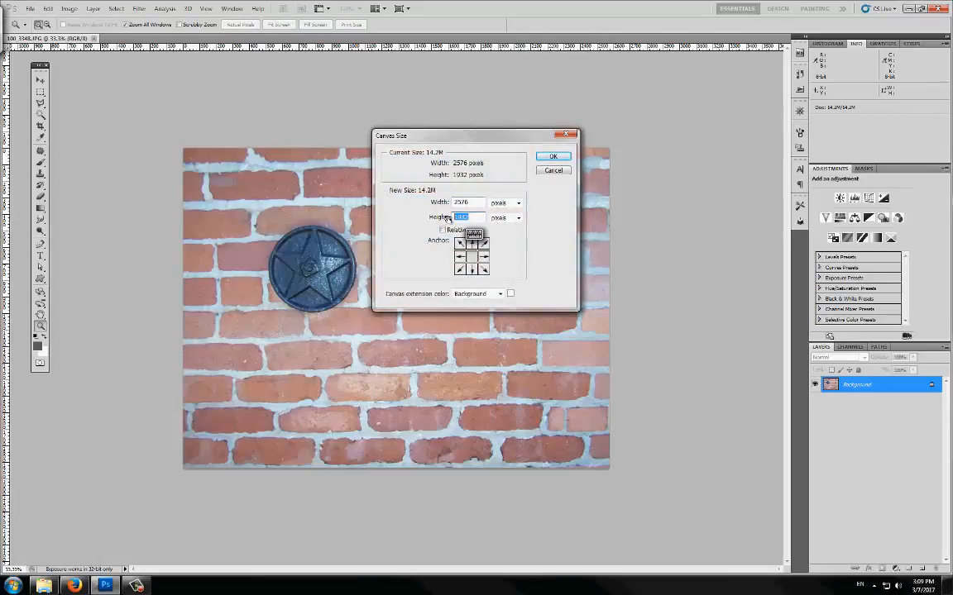
left_click_drag(471, 203, 437, 199)
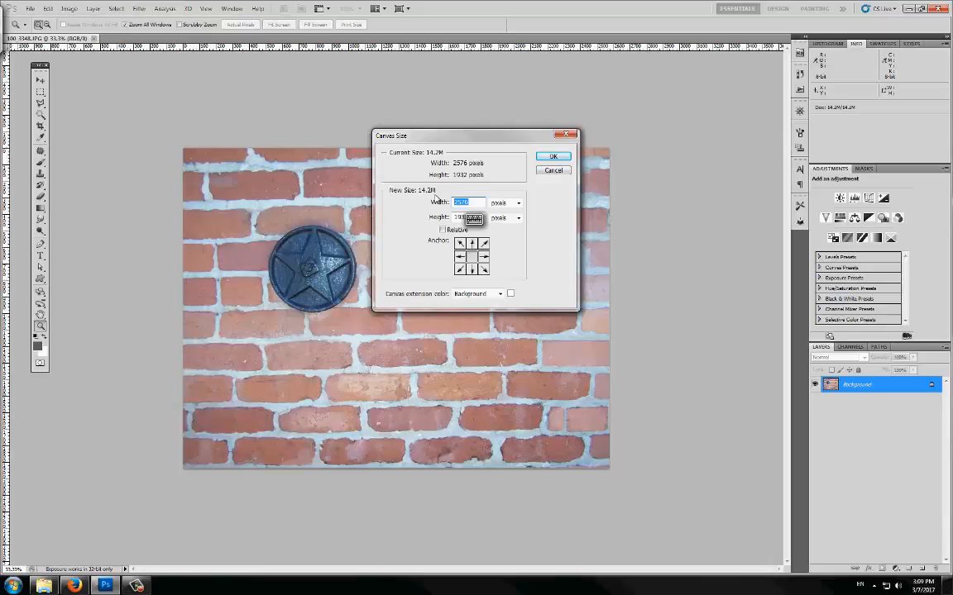
type("2048")
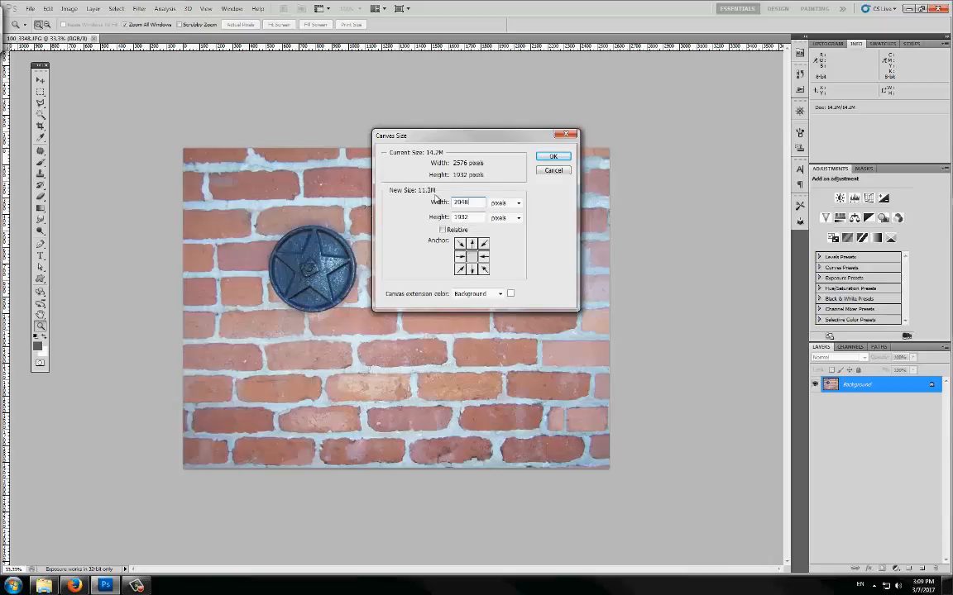
key("Tab")
type("2048")
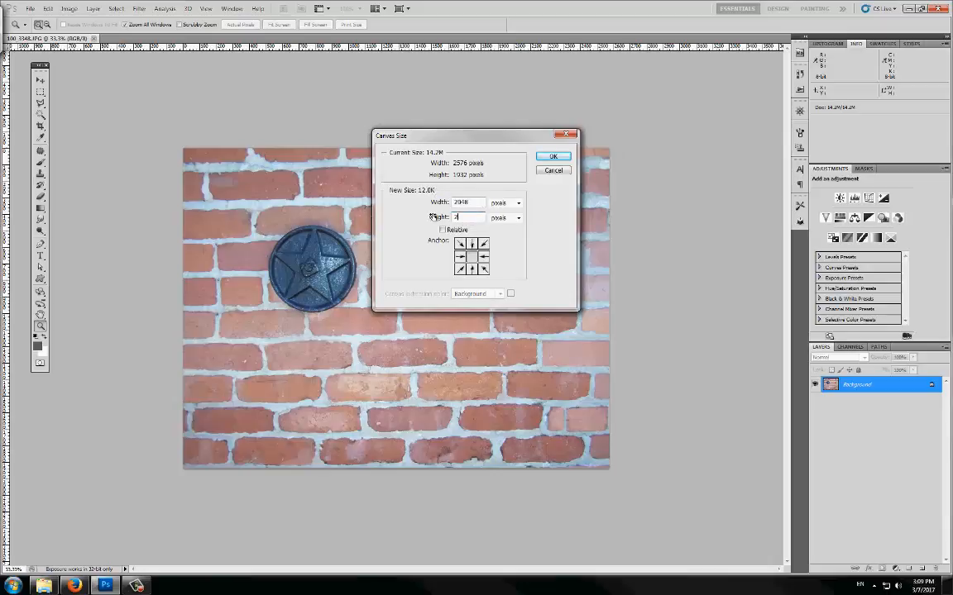
- Anchor the image to the canvas's top-left corner and apply the new canvas size, accepting the clipping
left_click(460, 243)
left_click(472, 257)
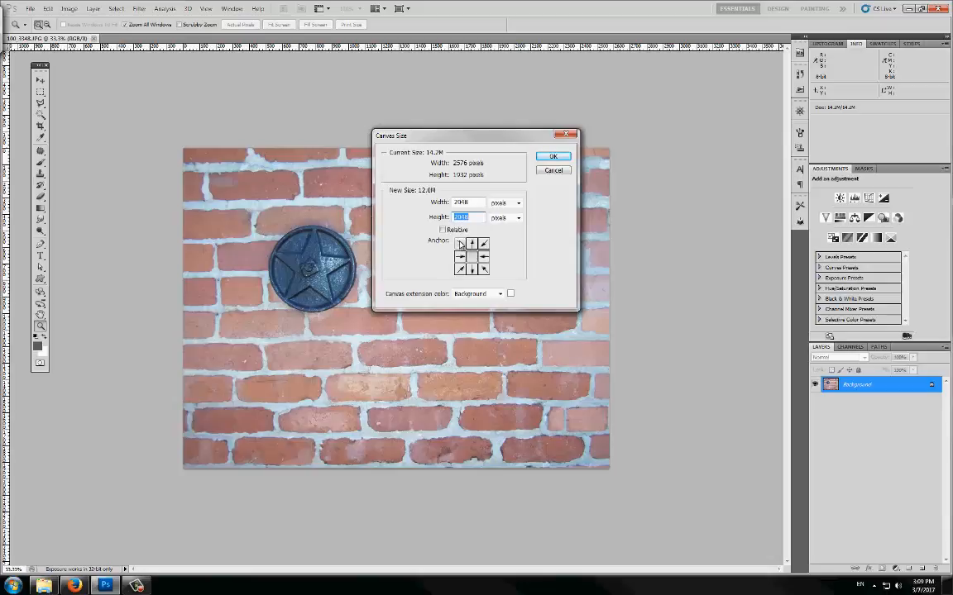
left_click(459, 244)
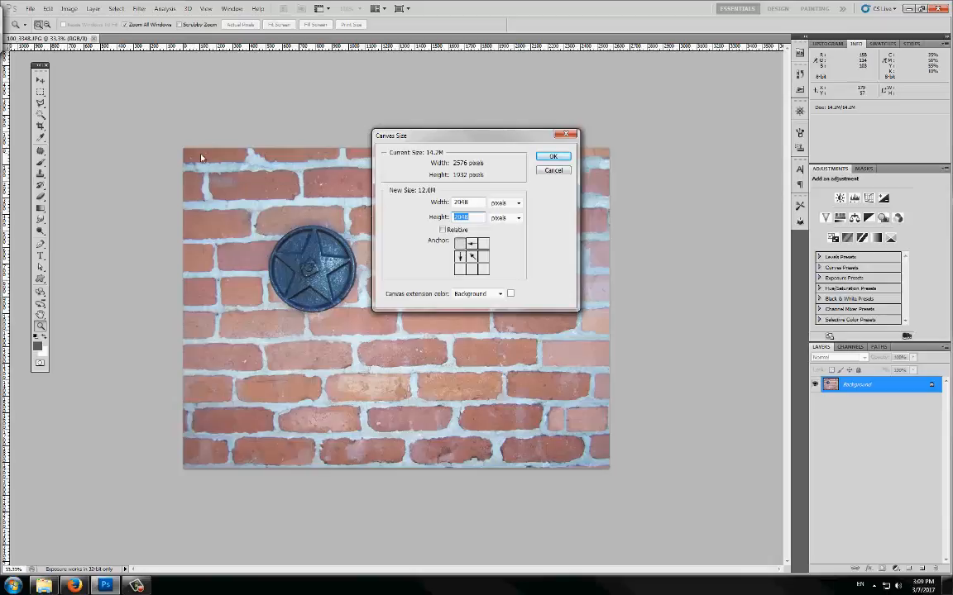
left_click_drag(473, 202, 444, 201)
left_click(475, 202)
double_click(470, 203)
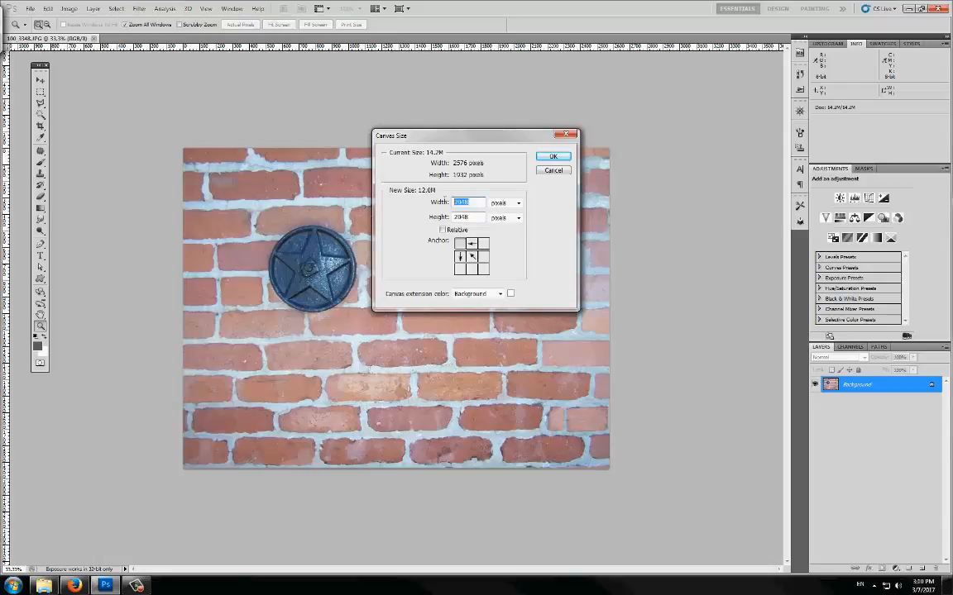
double_click(469, 218)
left_click(551, 157)
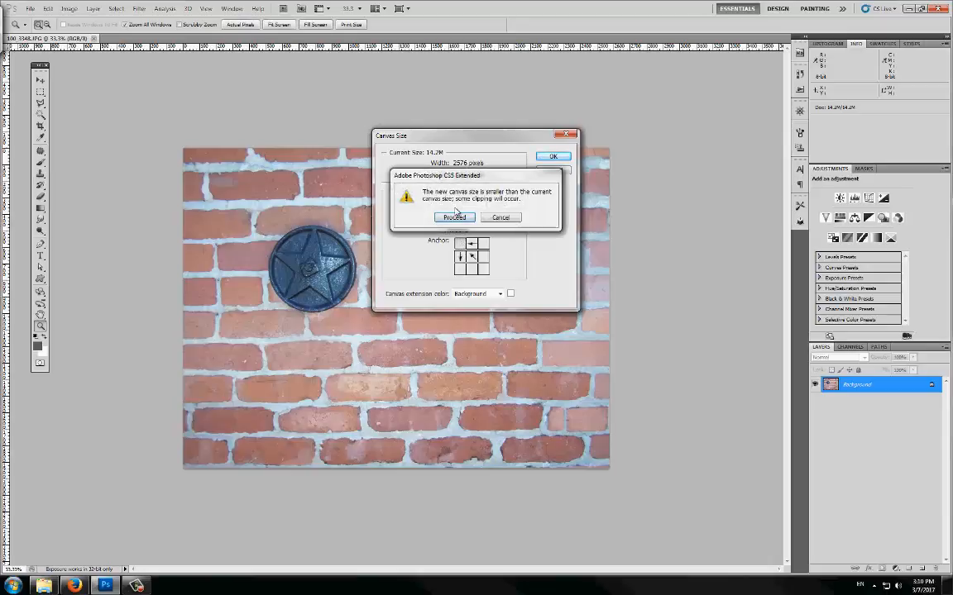
left_click(456, 218)
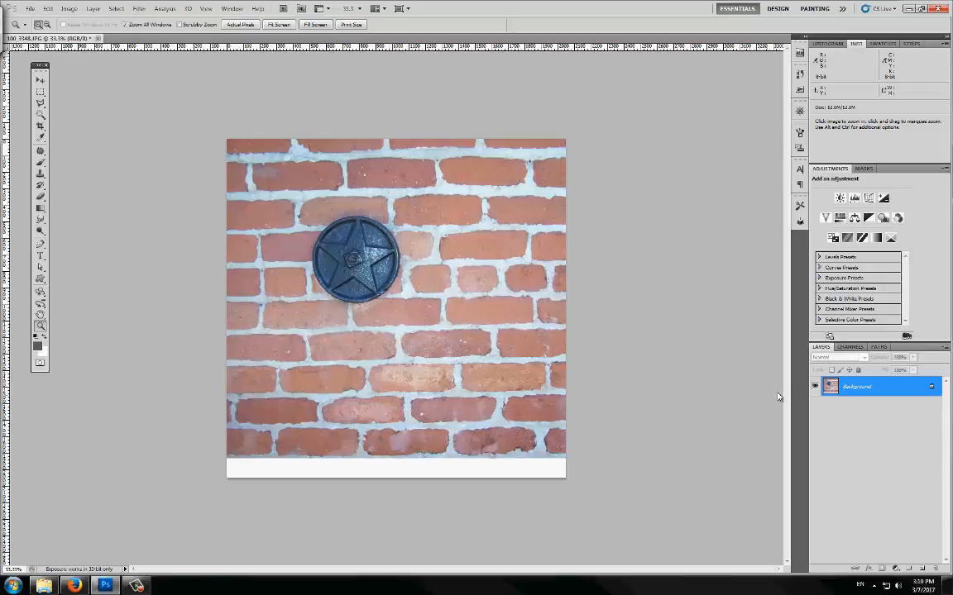
- Convert the background to a regular layer named Layer 0 and move it down to cover the white strip along the canvas bottom
double_click(859, 388)
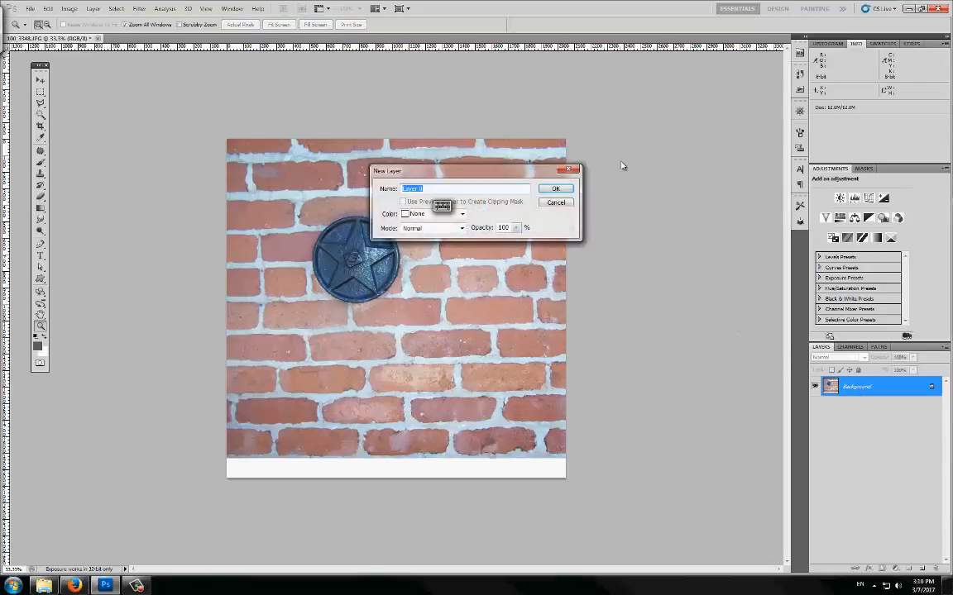
left_click(556, 189)
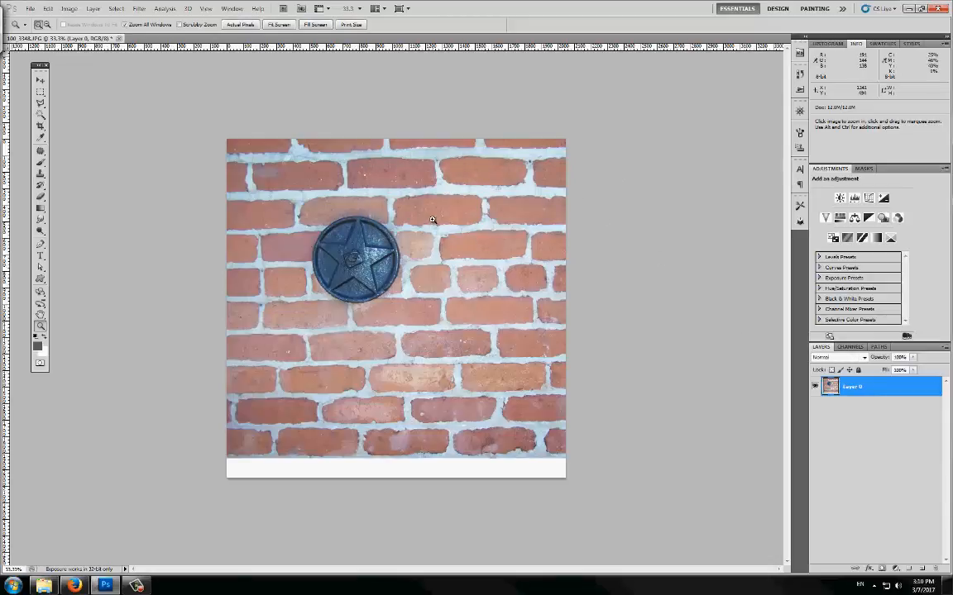
key("v")
left_click_drag(439, 217, 442, 236)
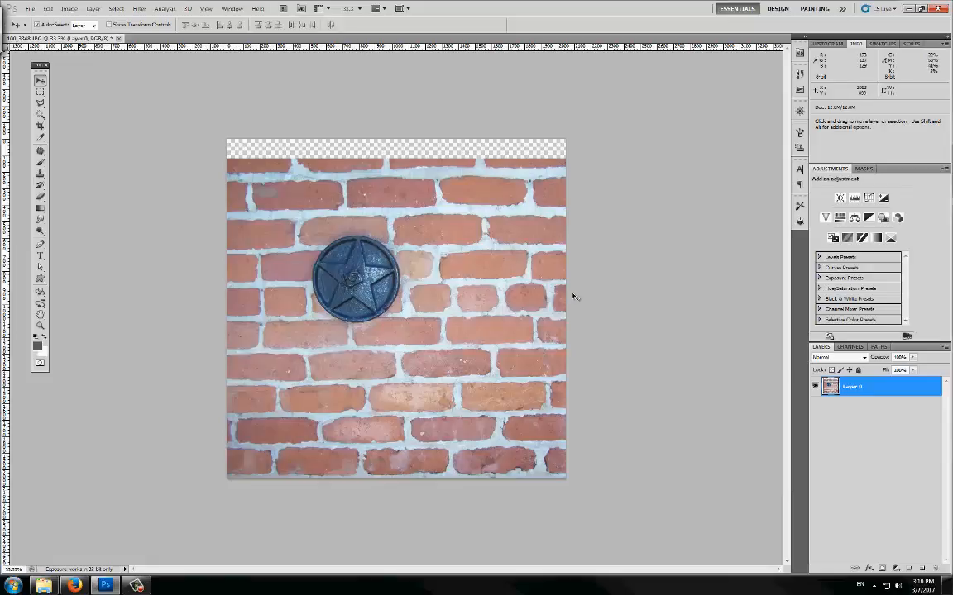
- Duplicate Layer 0 to keep the original beneath the retouching copy
left_click(41, 91)
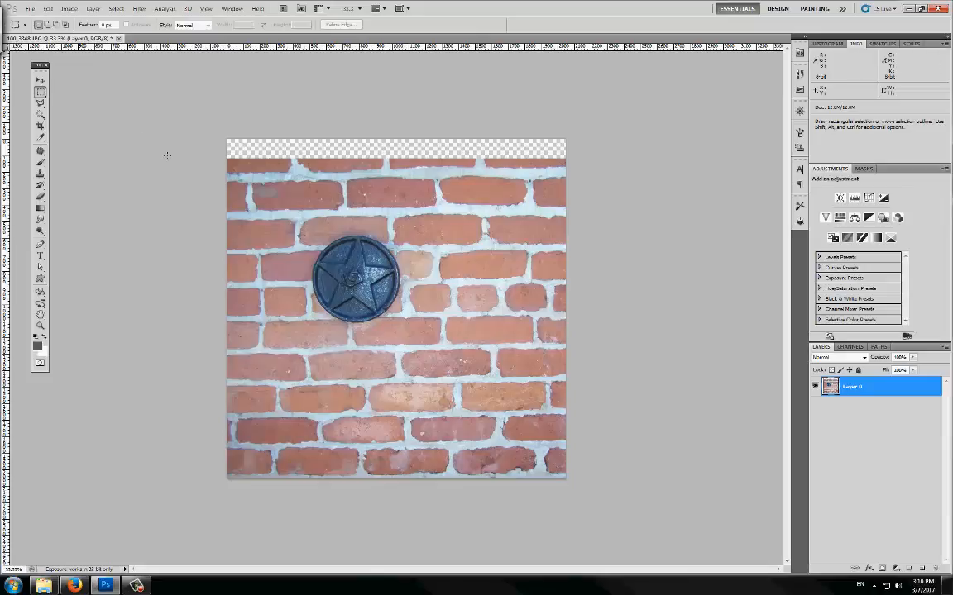
left_click(41, 79)
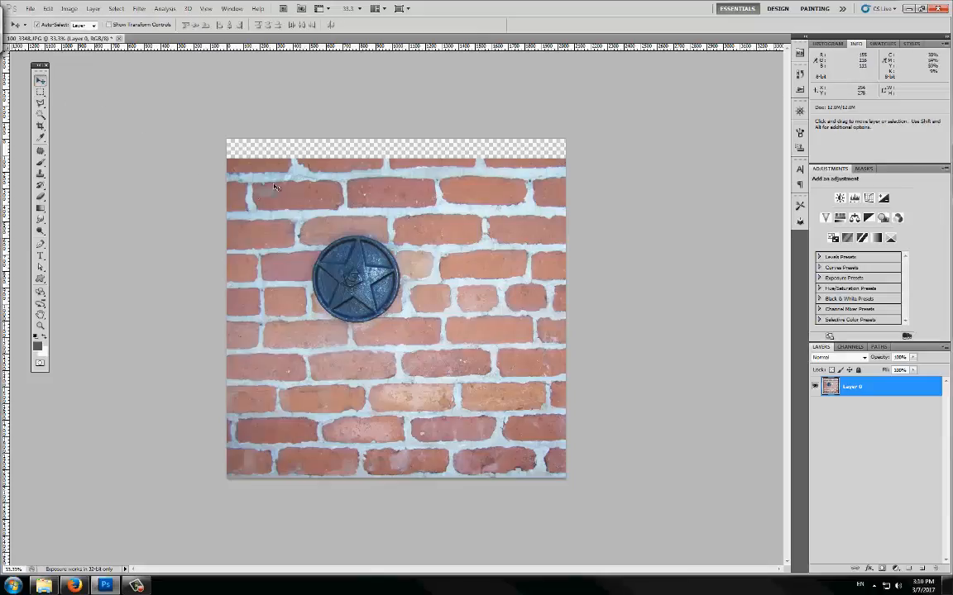
left_click_drag(856, 397, 922, 569)
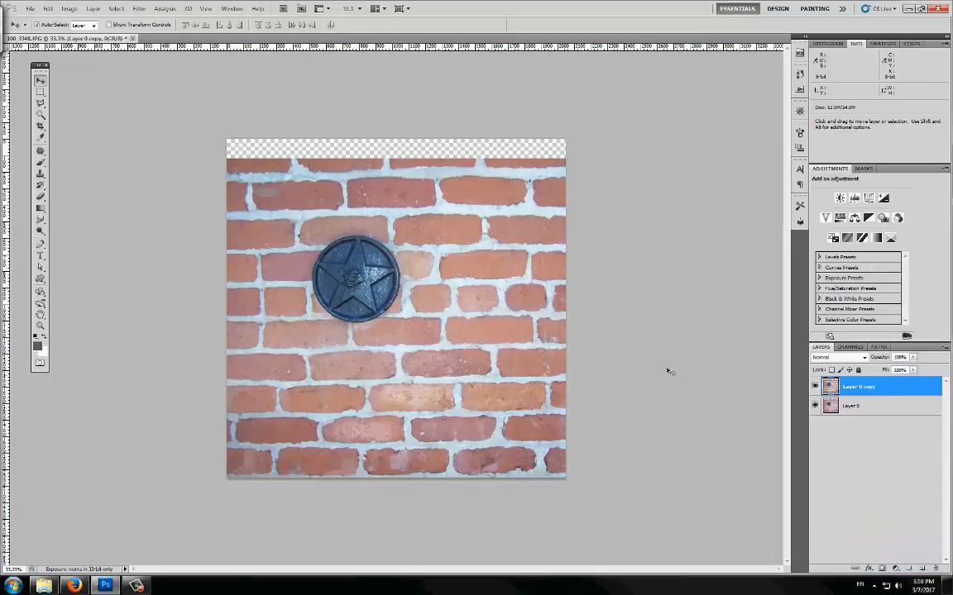
- Enlarge the Clone Stamp brush to 116 px and clone nearby mortar over the star medallion's left edge
key("s")
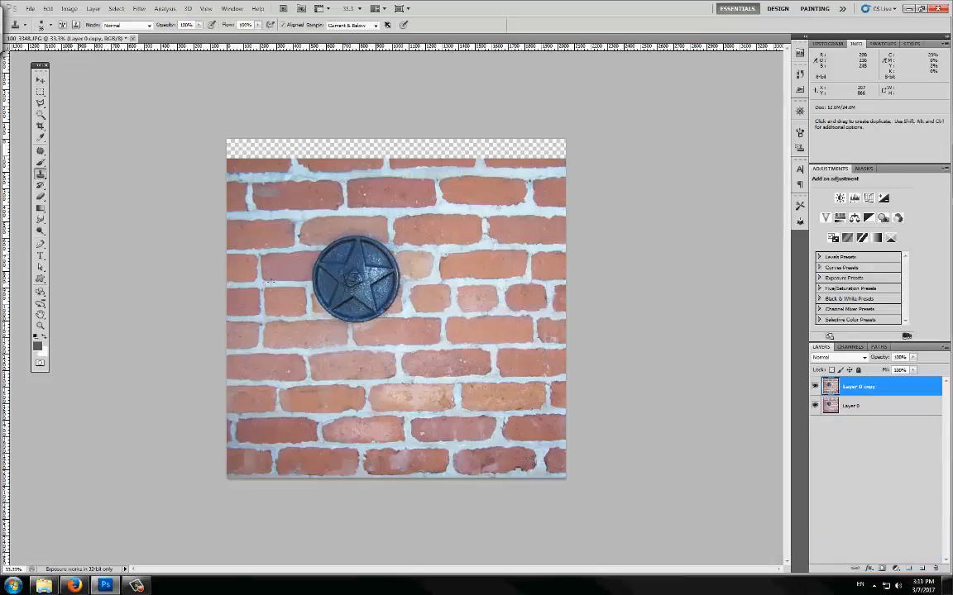
right_click(281, 284)
left_click_drag(318, 303, 319, 303)
left_click(235, 255)
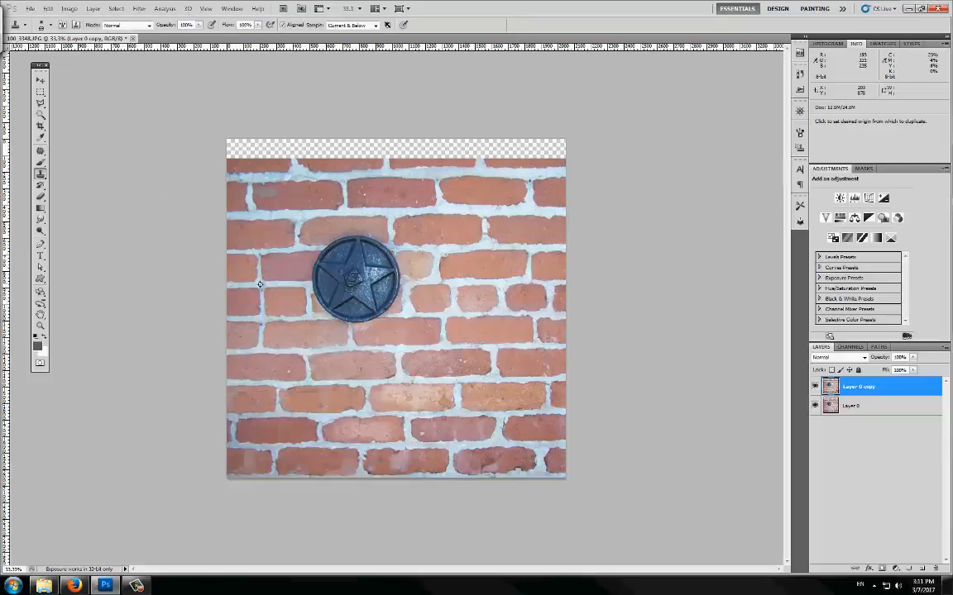
right_click(309, 284)
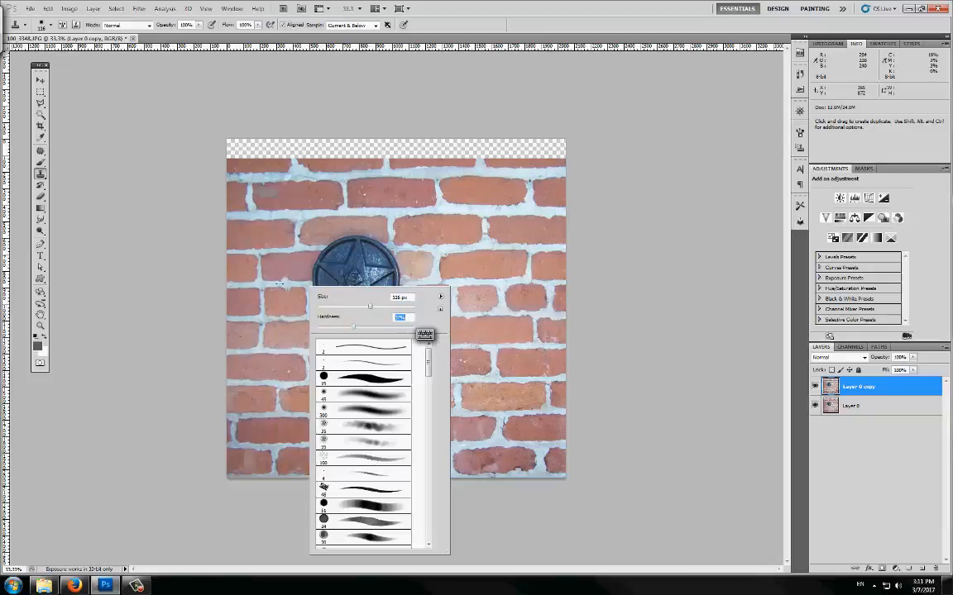
left_click(235, 255)
left_click(274, 284, "alt")
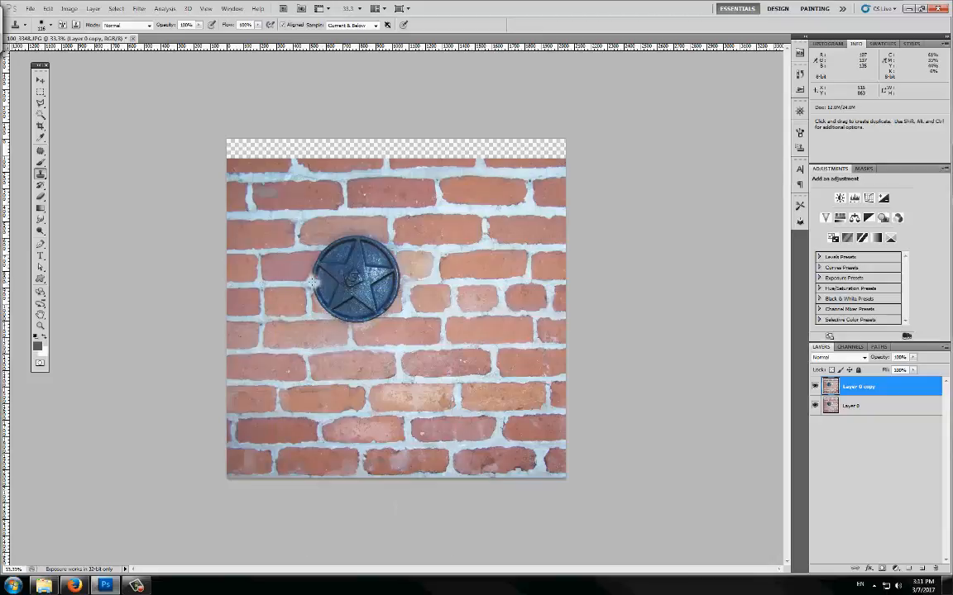
- Clone neighbouring bricks and mortar over the upper half of the star medallion
left_click(275, 269, "alt")
left_click_drag(316, 266, 324, 260)
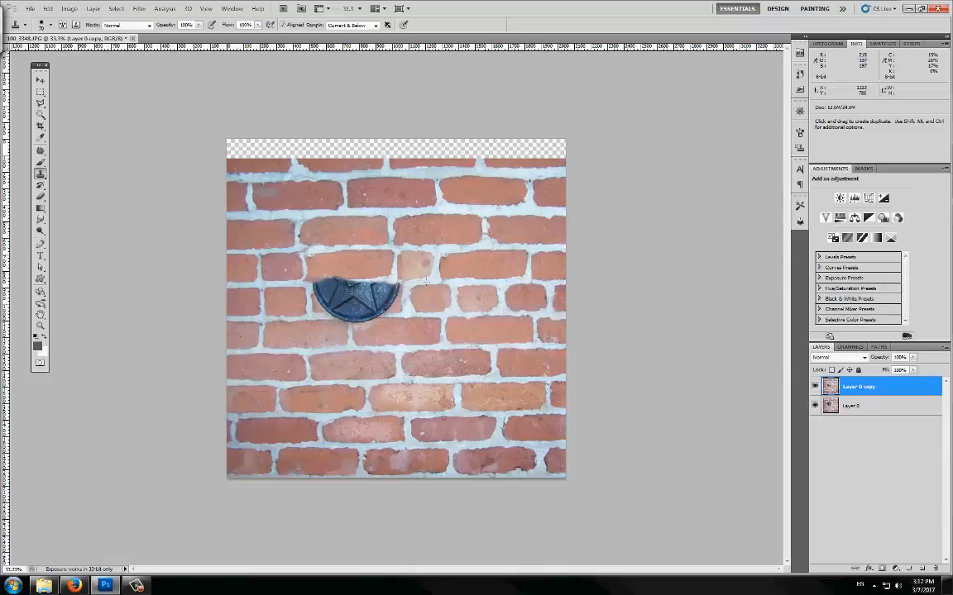
left_click(440, 248, "alt")
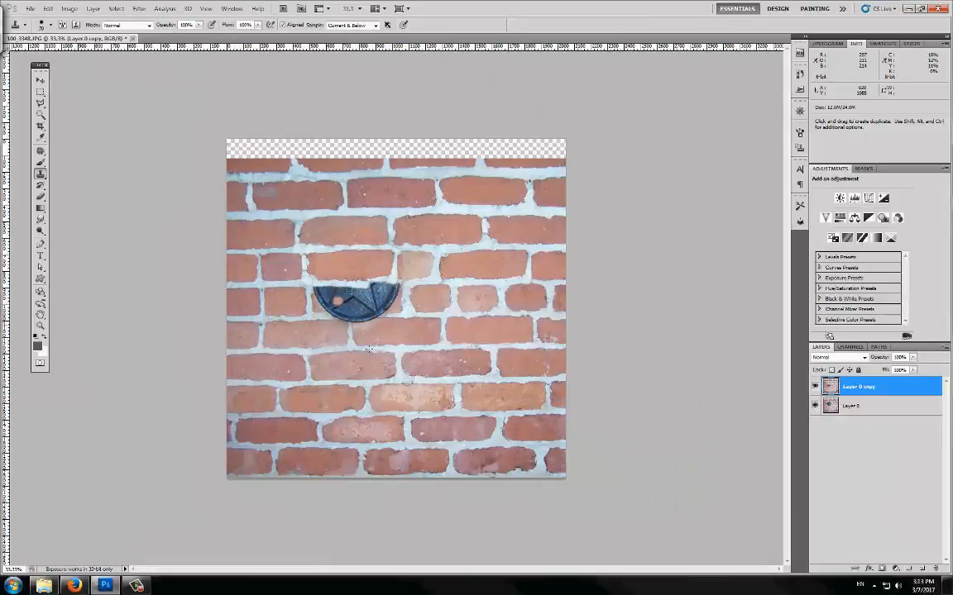
- Clone brick from a lower row over the remaining lower half of the medallion, leaving only its bottom rim
left_click(436, 347, "alt")
mouse_move(353, 287)
left_mouse_down()
mouse_move(315, 288)
mouse_move(372, 290)
left_mouse_up()
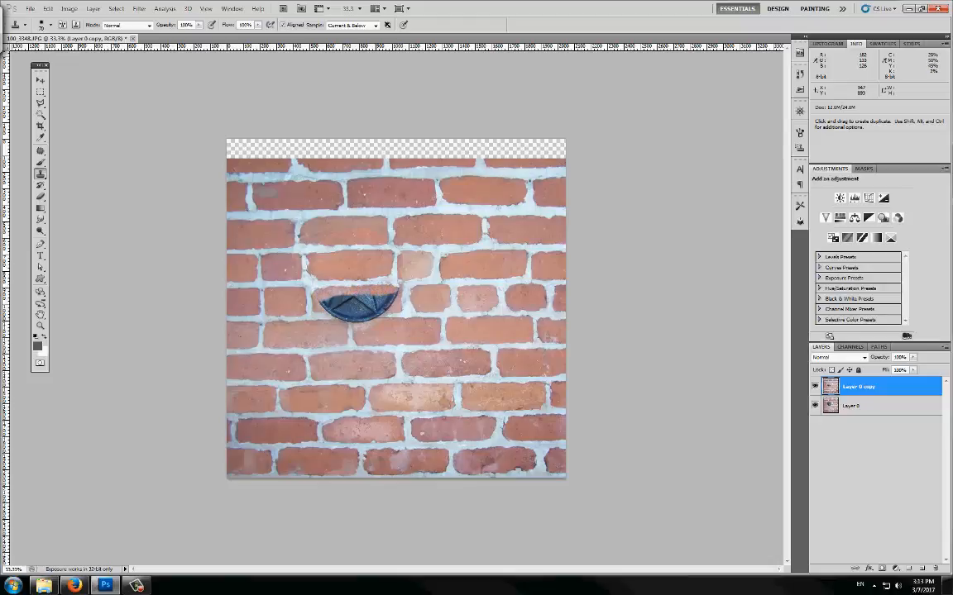
mouse_move(402, 291)
left_mouse_down()
mouse_move(344, 308)
mouse_move(362, 309)
left_mouse_up()
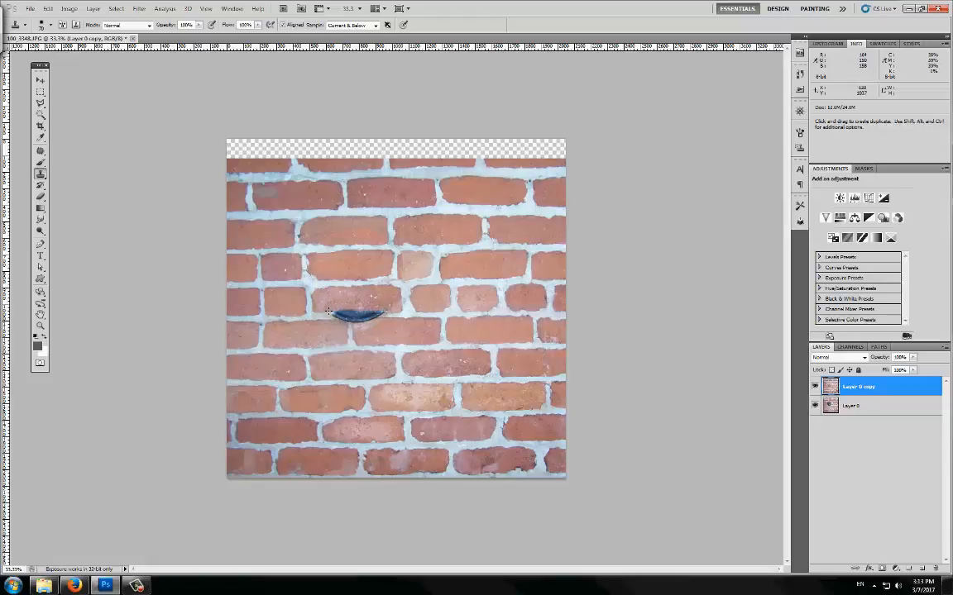
left_click_drag(330, 313, 375, 306)
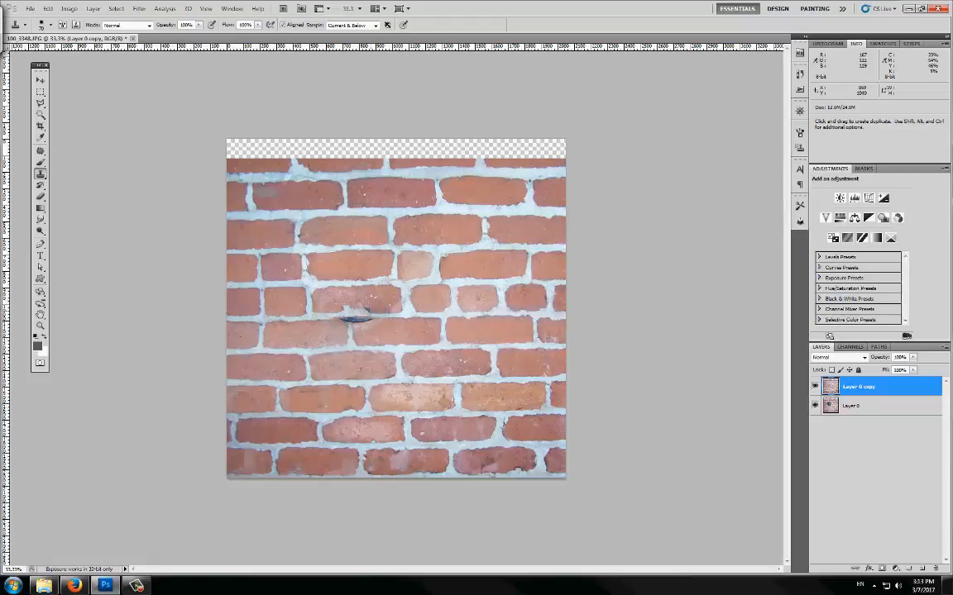
- Clone mortar and brick edges from other rows over the last dark sliver of the medallion's bottom rim
key("alt")
left_click(488, 343, "alt")
key("alt")
left_click(319, 386, "alt")
key("alt")
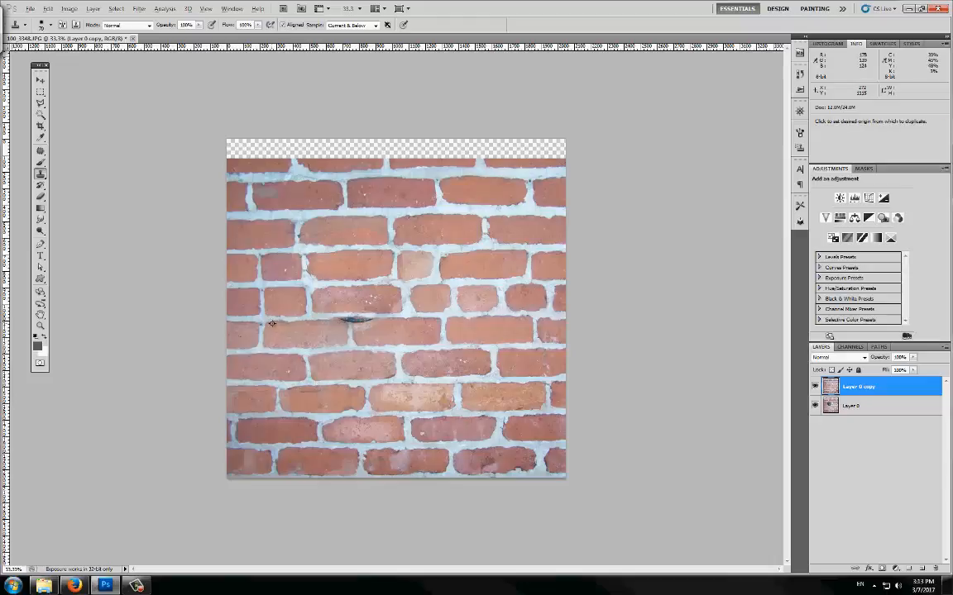
left_click(450, 317, "alt")
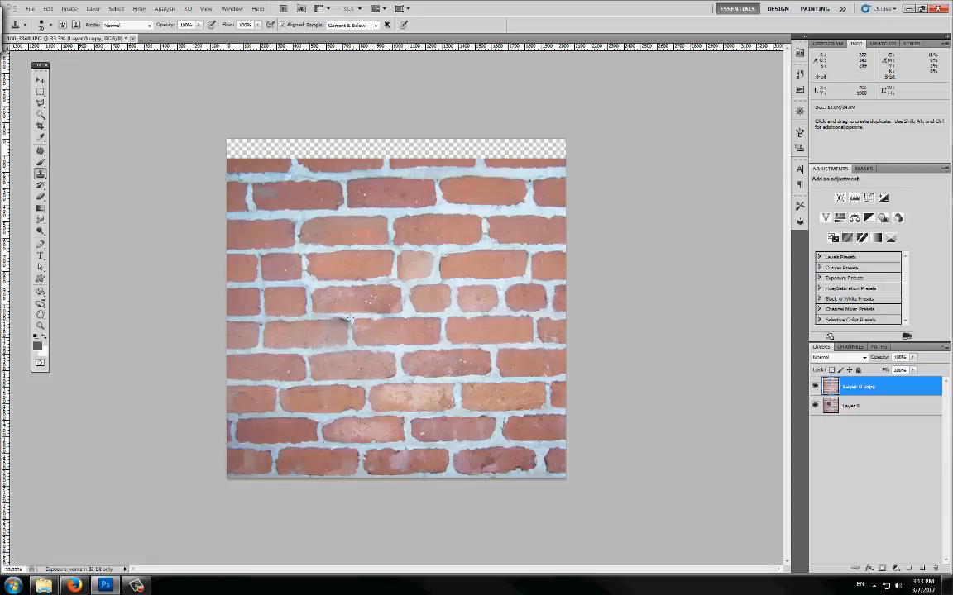
key("alt")
left_click(494, 416, "alt")
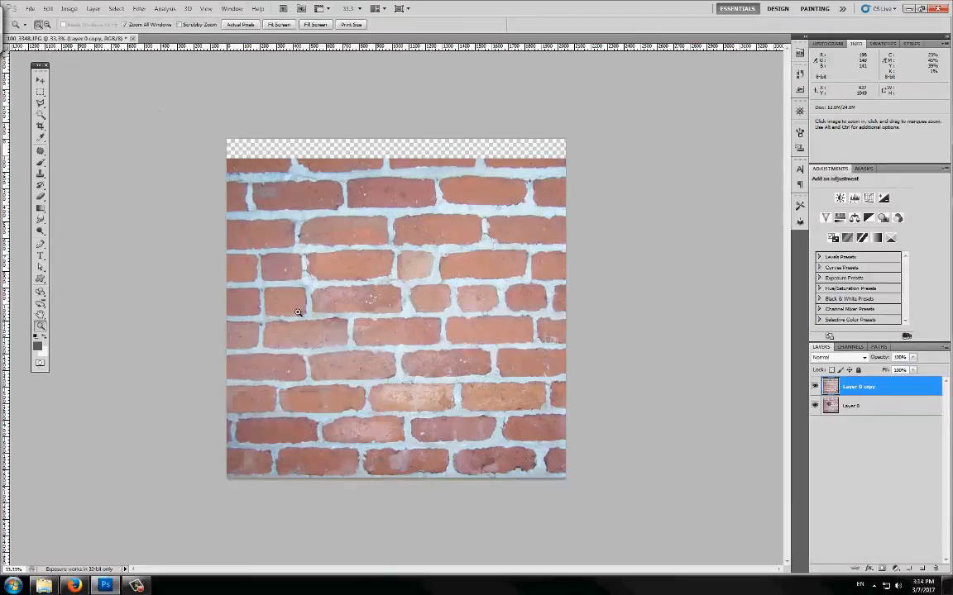
- Clone bricks and mortar from lower rows over the left half of the transparent strip along the image's top edge
key("s")
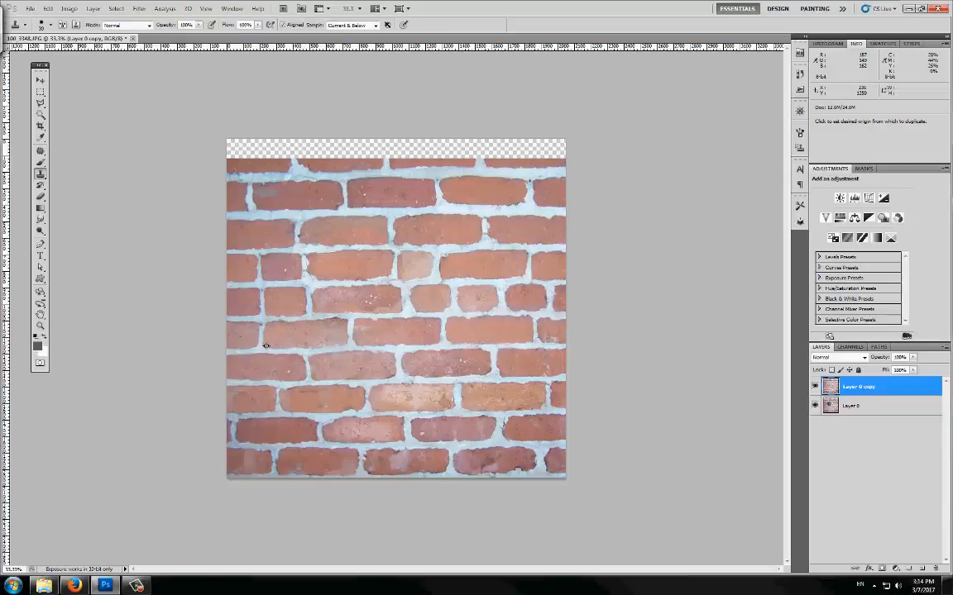
left_click(240, 308, "alt")
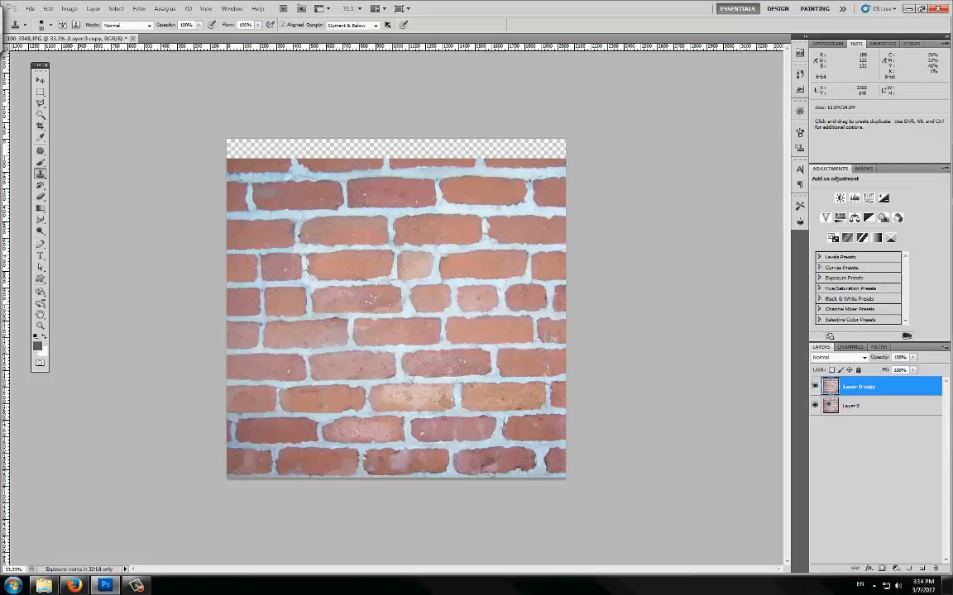
left_click(314, 378, "alt")
right_click(288, 172)
left_click_drag(314, 196, 319, 197)
mouse_move(287, 164)
left_mouse_down()
mouse_move(240, 163)
mouse_move(291, 160)
mouse_move(225, 145)
mouse_move(297, 145)
left_mouse_up()
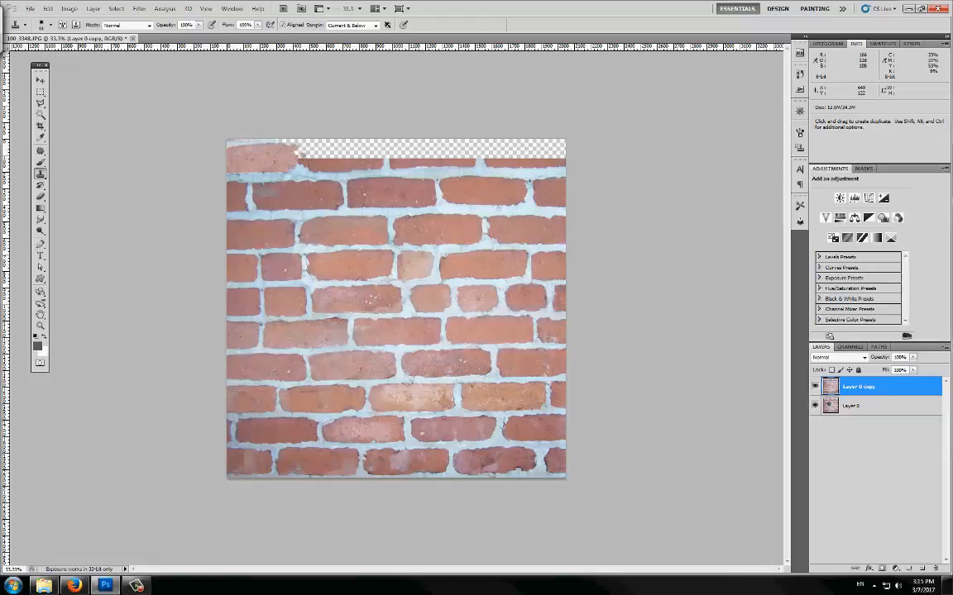
mouse_move(293, 166)
left_mouse_down()
mouse_move(256, 141)
mouse_move(359, 138)
mouse_move(401, 144)
left_mouse_up()
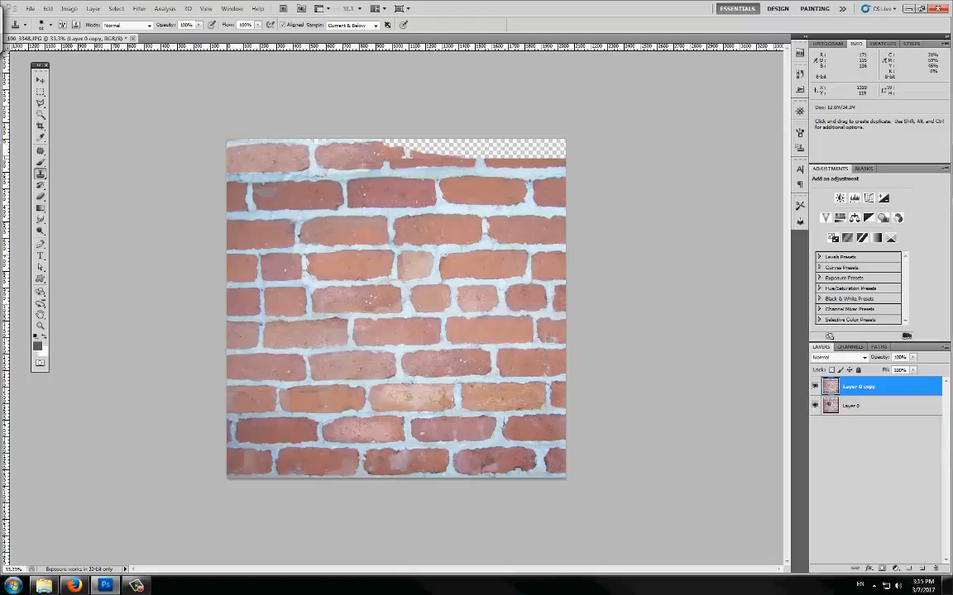
- Enlarge the Clone Stamp brush to 63 px and clone bricks and mortar over the rest of the transparent top strip
right_click(405, 158)
left_click_drag(454, 176, 463, 176)
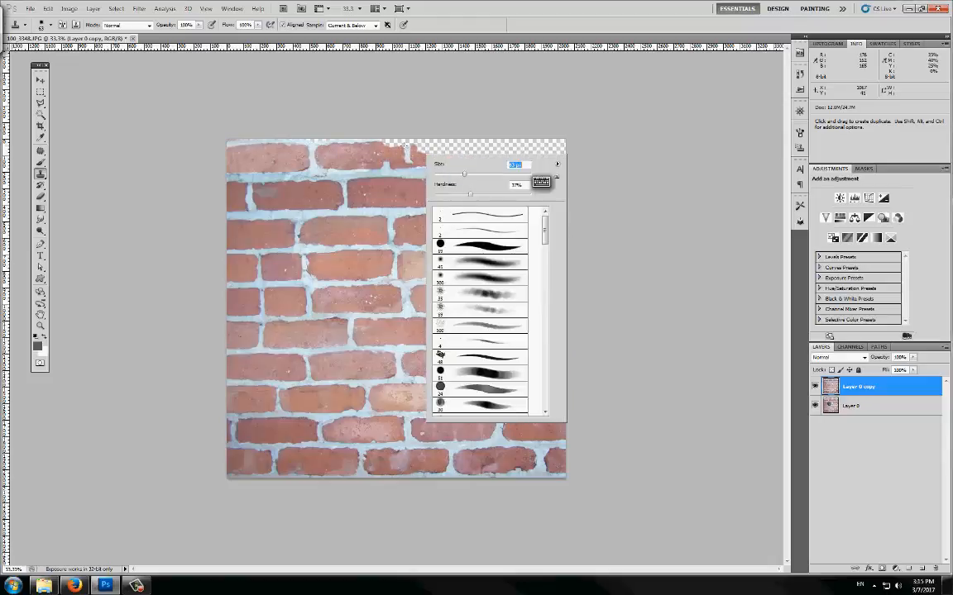
left_click(403, 149)
left_click_drag(403, 148, 470, 151)
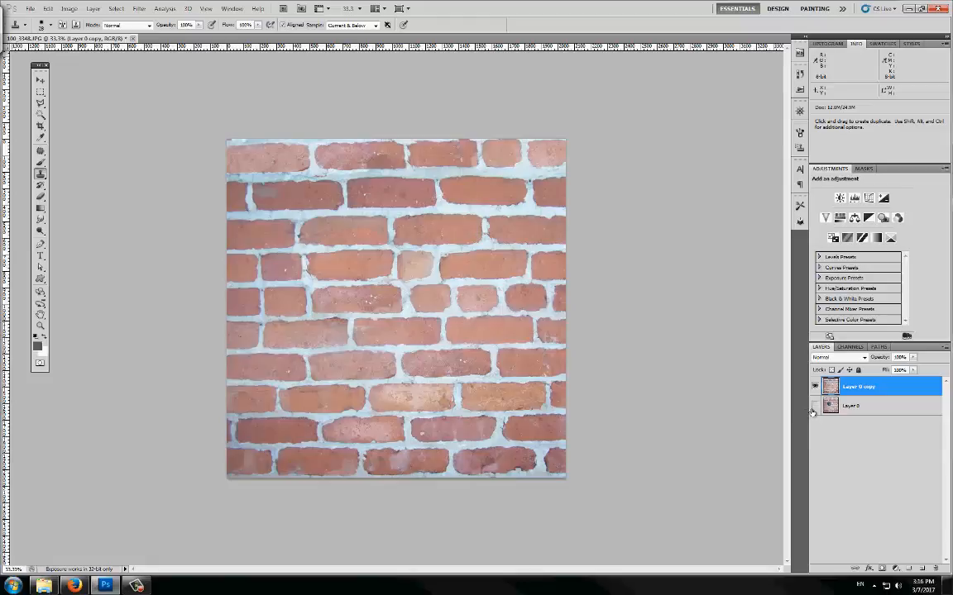
- Check how far Layer 0 copy extends beyond the canvas by loading its outline as a selection, clearing it after each check
left_click(827, 386, "ctrl")
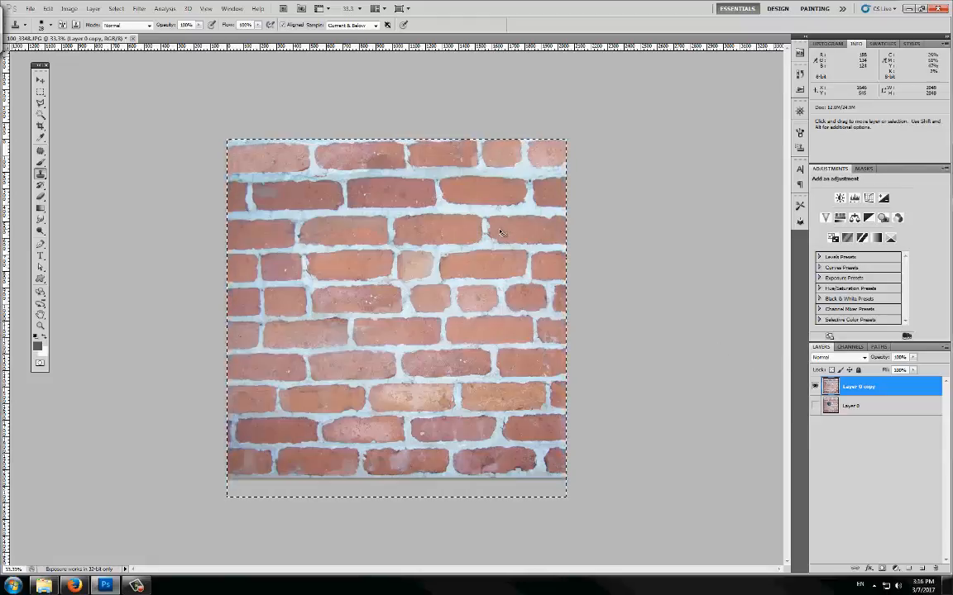
key("ctrl+d")
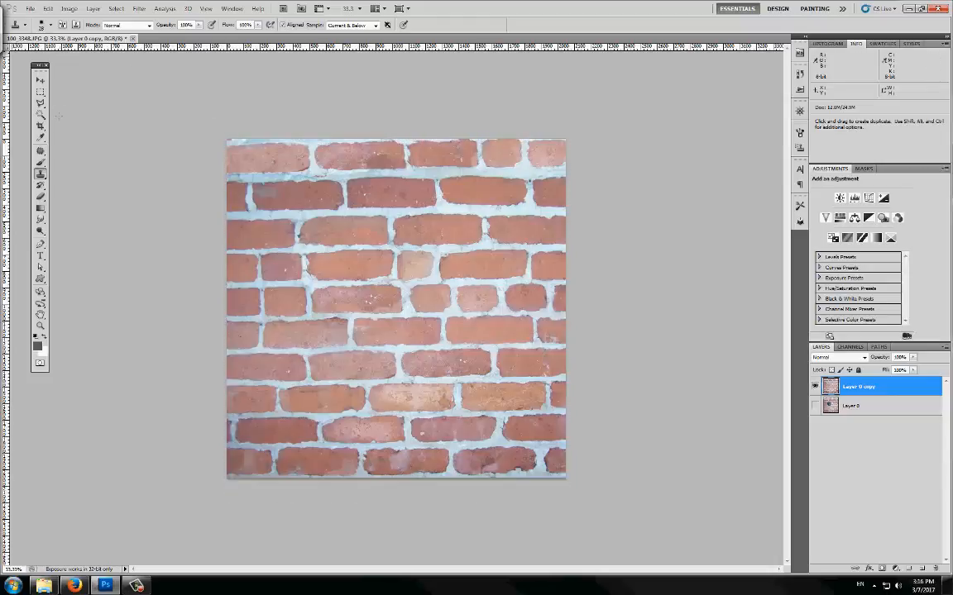
left_click(39, 126)
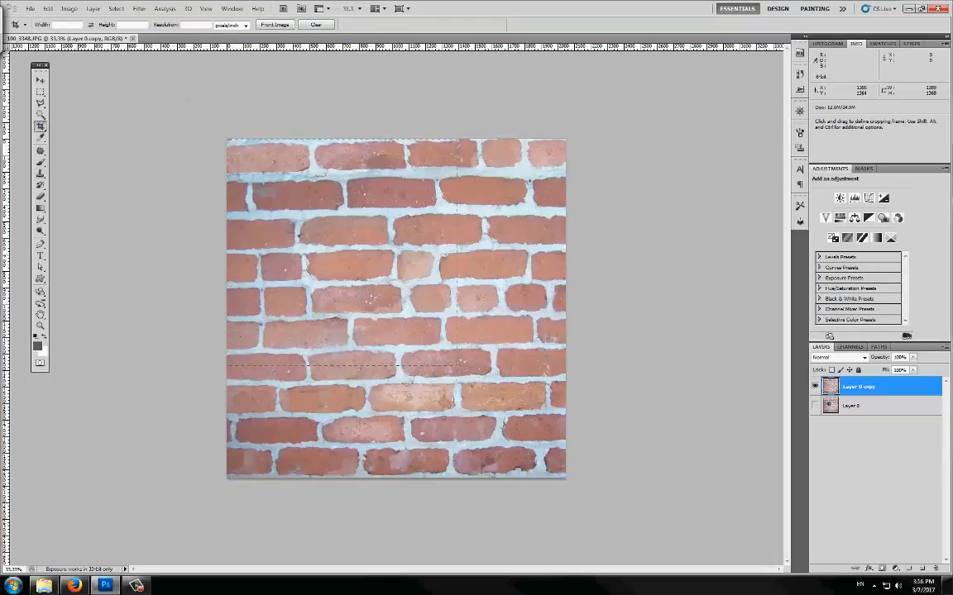
left_click_drag(457, 368, 455, 366)
key("Escape")
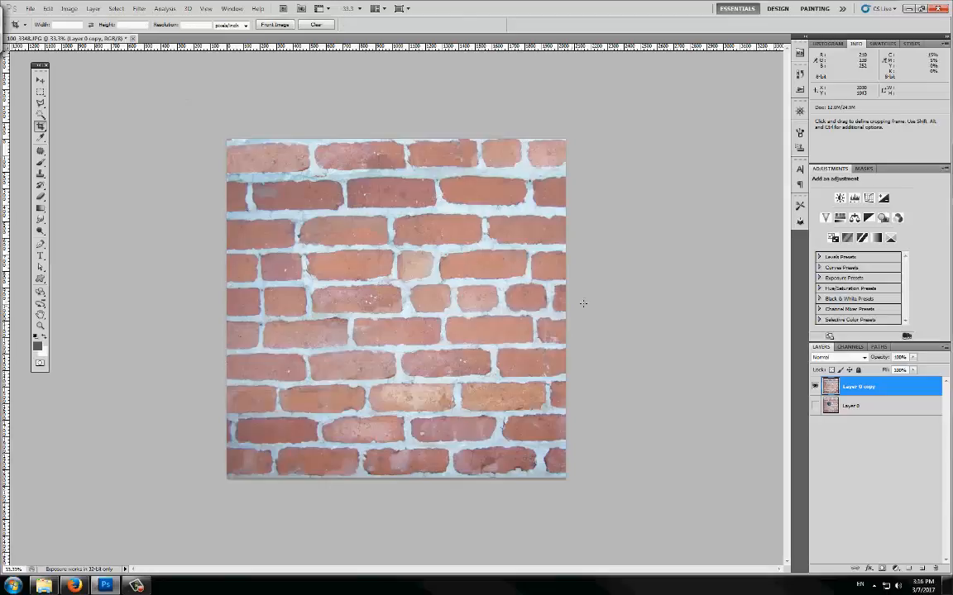
left_click(830, 388, "ctrl")
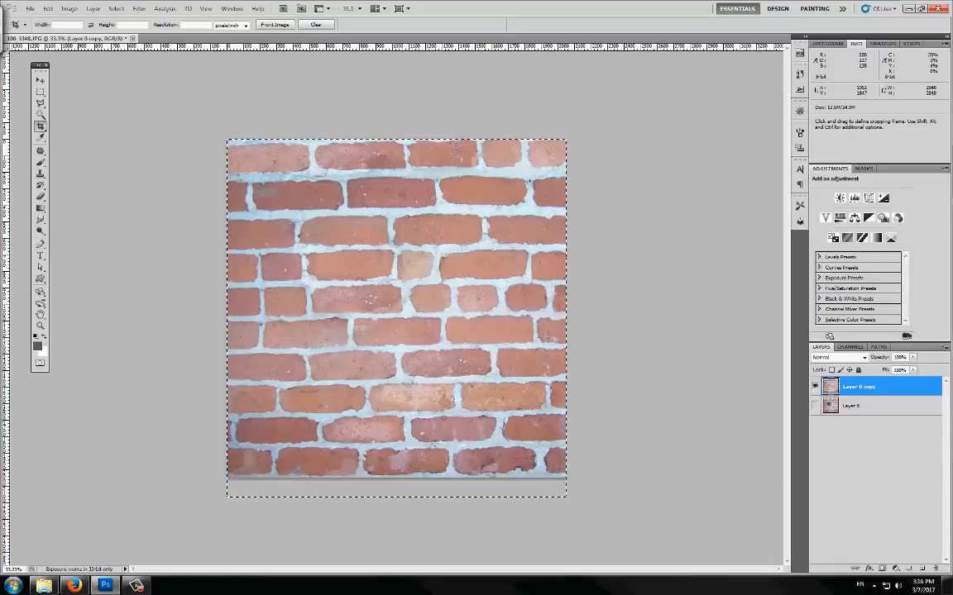
key("ctrl+d")
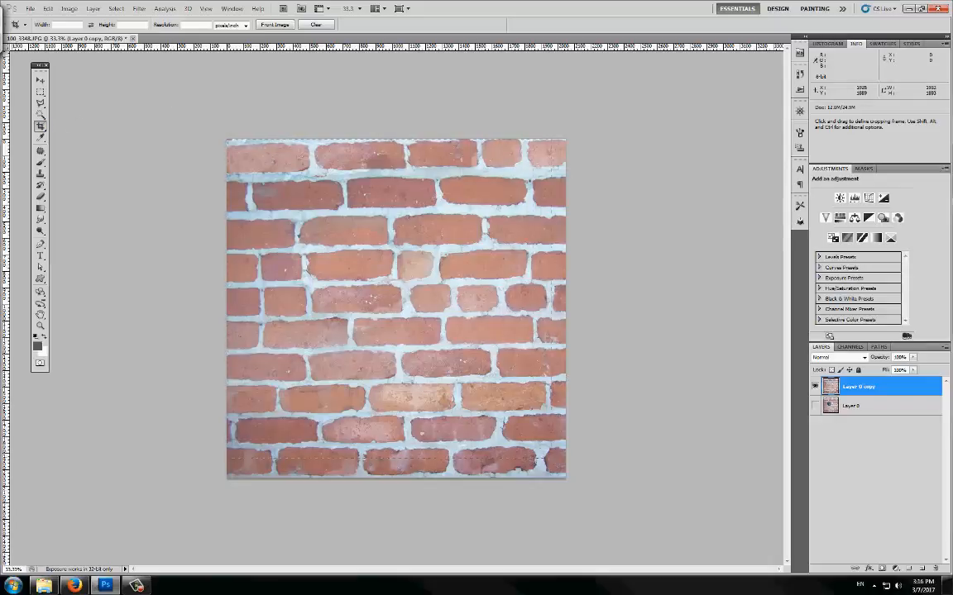
- Crop the image to the full canvas bounds with the cropped area set to Hide
left_click_drag(568, 477, 568, 479)
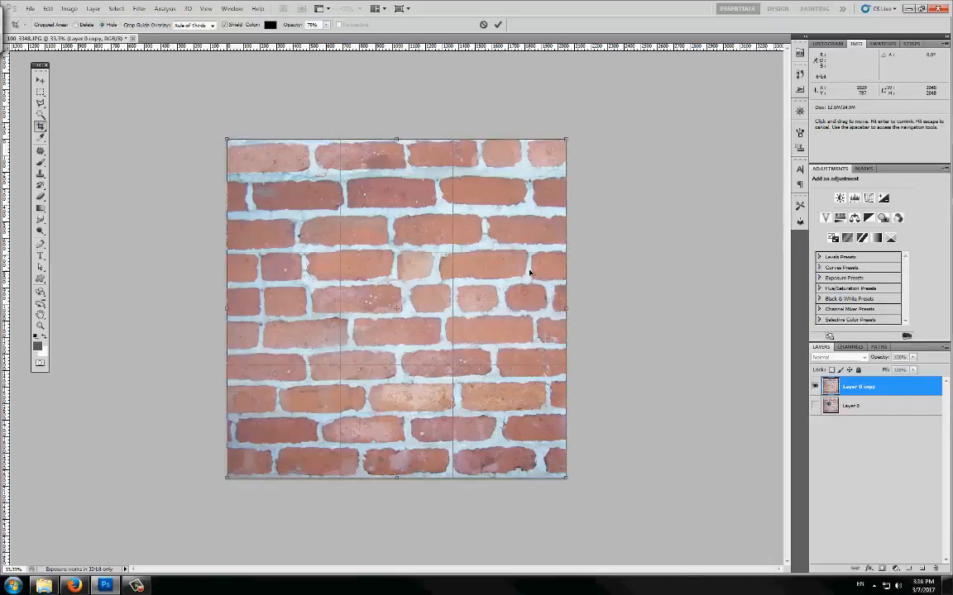
key("Return")
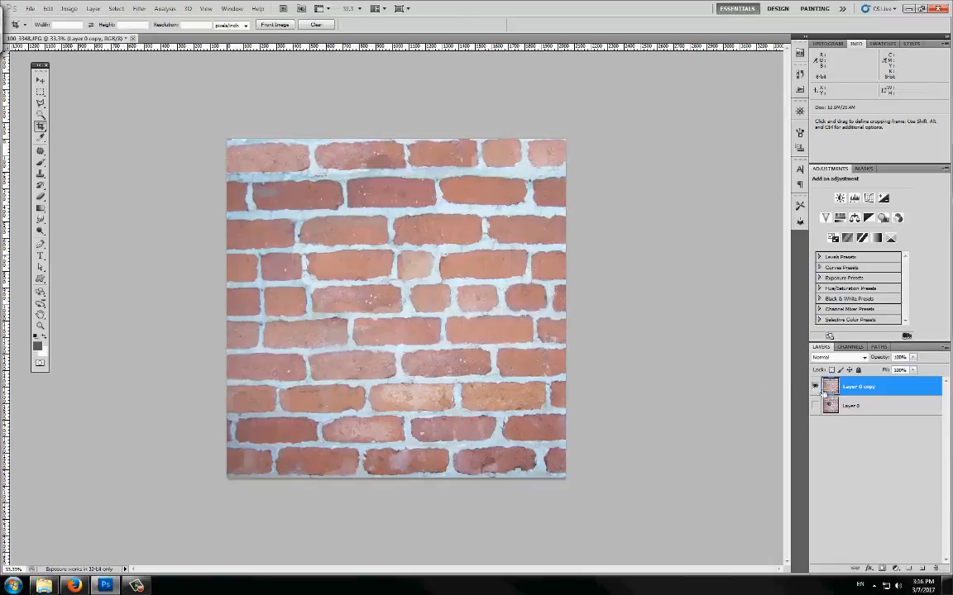
key("ctrl+d")
- Crop to the full canvas bounds with the cropped area set to Delete, and check the layer's extent with a temporary selection
left_click_drag(225, 138, 565, 477)
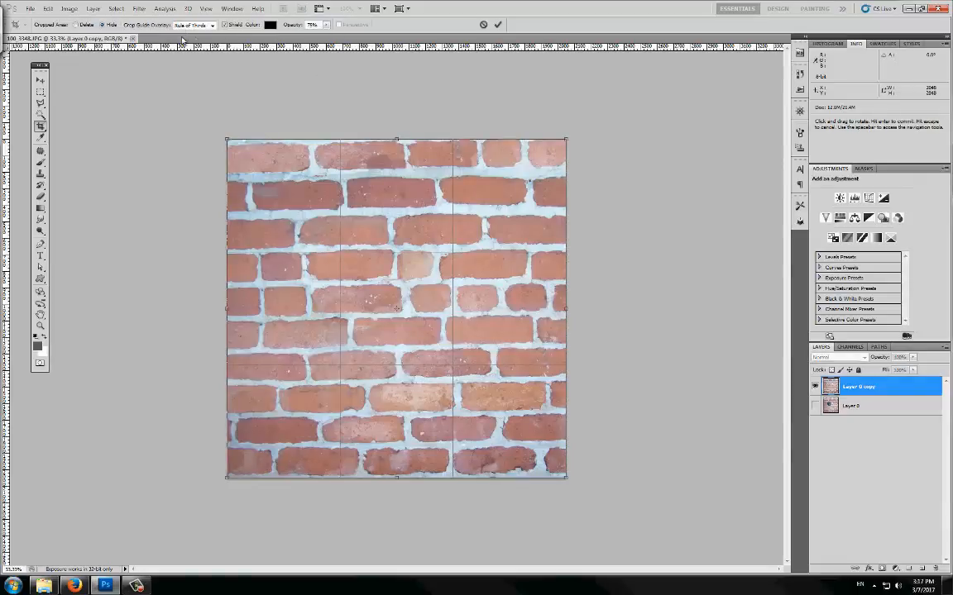
left_click(76, 25)
double_click(351, 273)
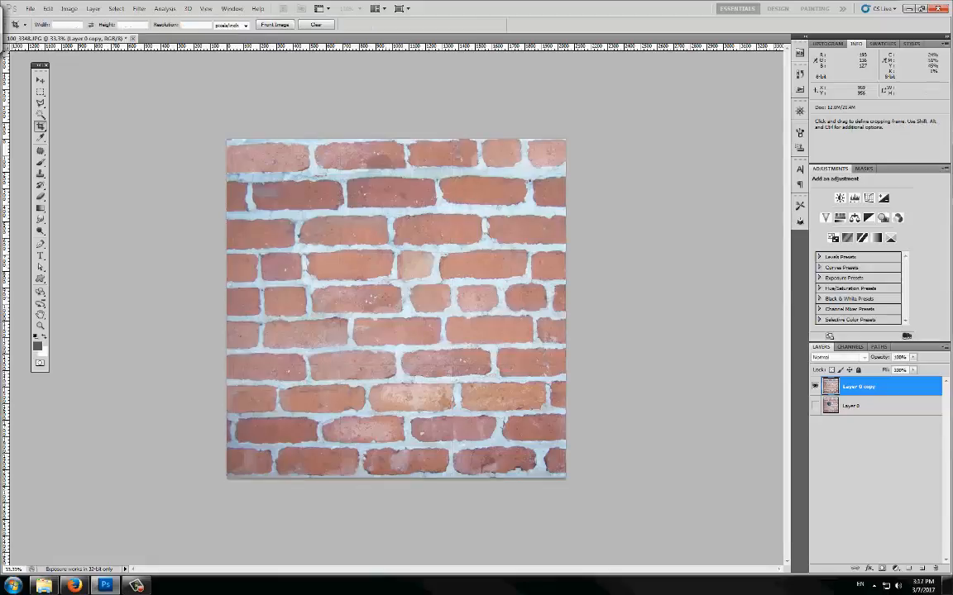
key("ctrl+a")
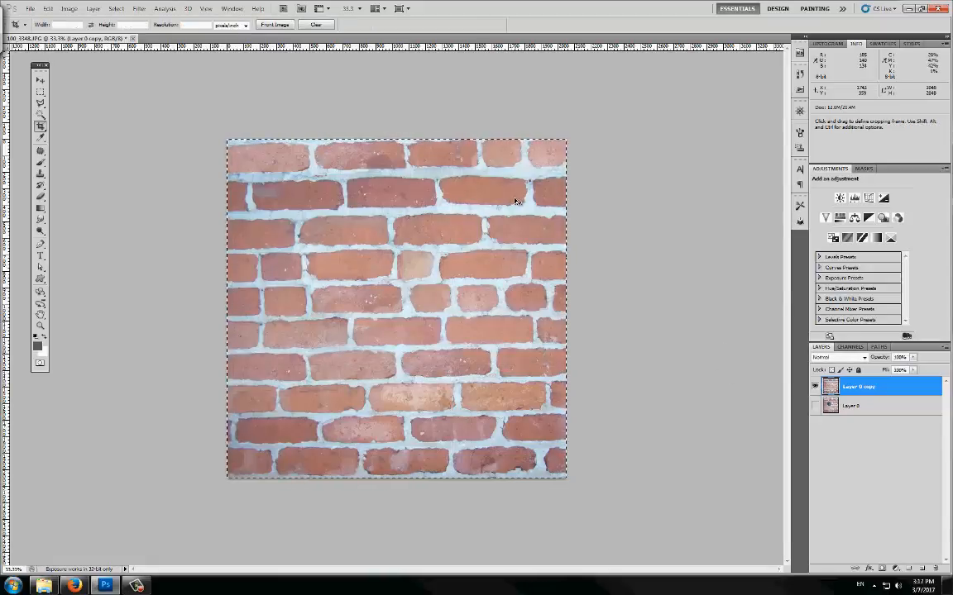
key("ctrl+d")
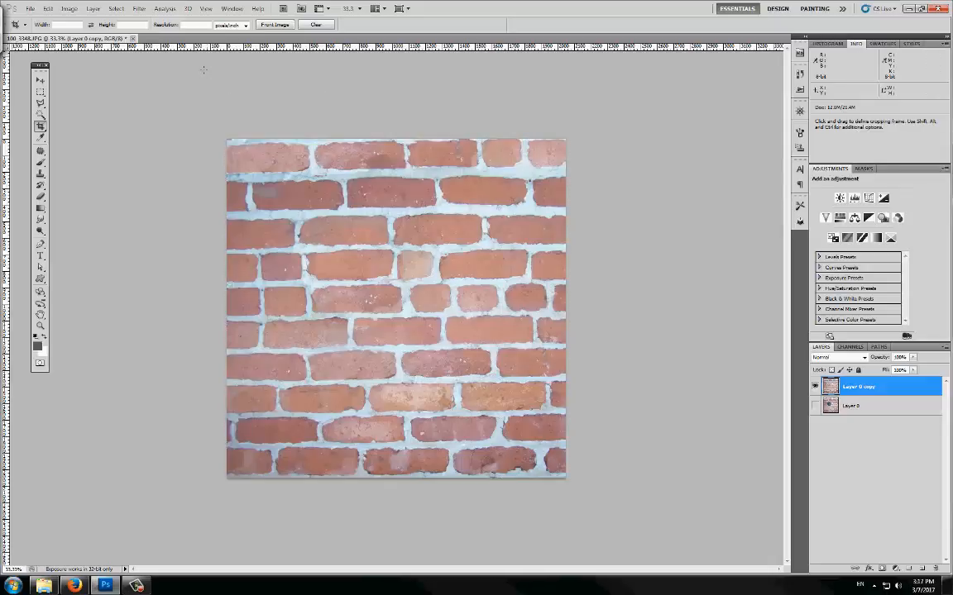
- Offset Layer 0 copy by -1018 pixels horizontally and about half its height vertically, with undefined areas set to Wrap Around
left_click(139, 9)
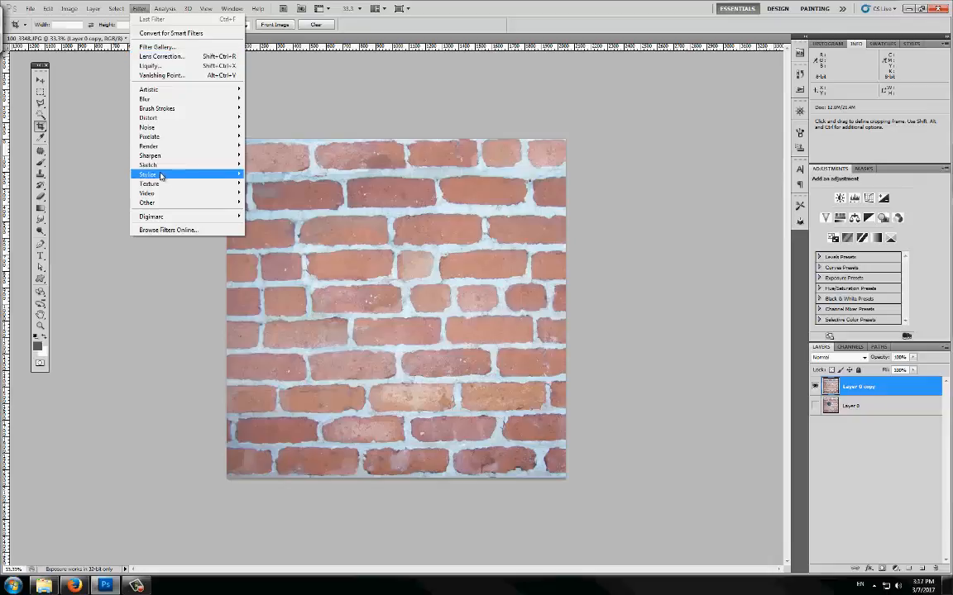
mouse_move(178, 205)
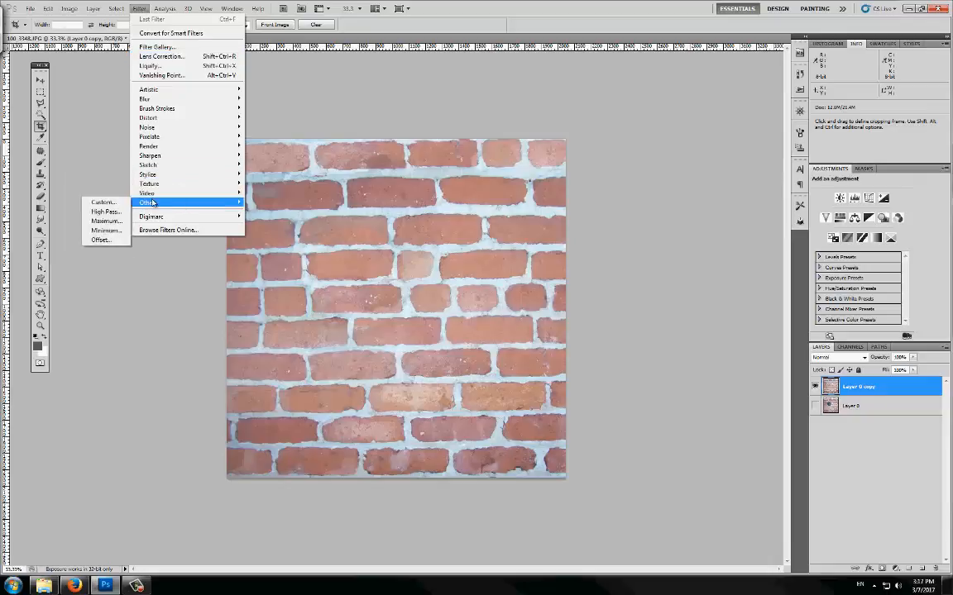
left_click(114, 241)
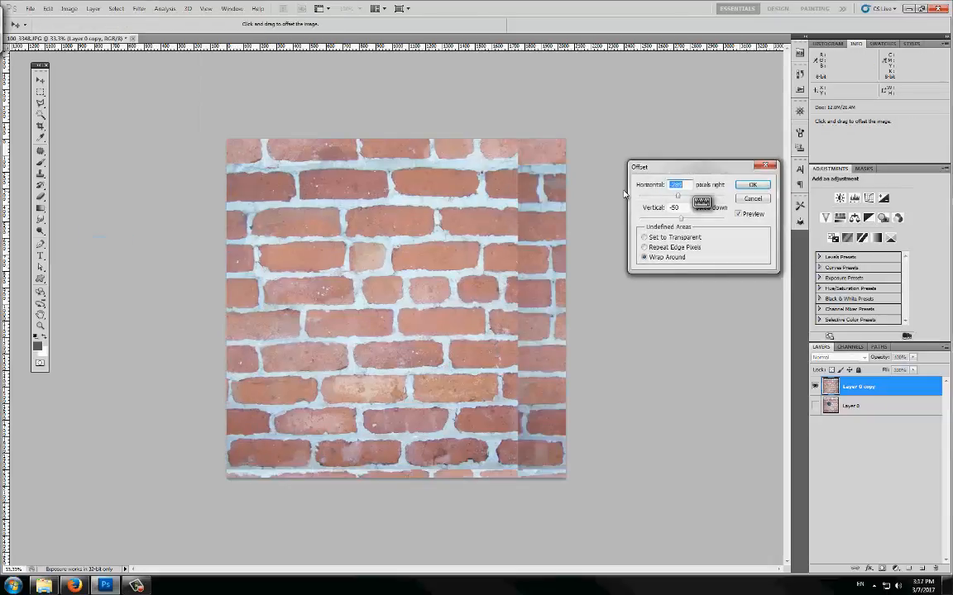
mouse_move(676, 197)
left_mouse_down()
mouse_move(663, 197)
mouse_move(662, 184)
mouse_move(678, 219)
mouse_move(670, 197)
left_mouse_up()
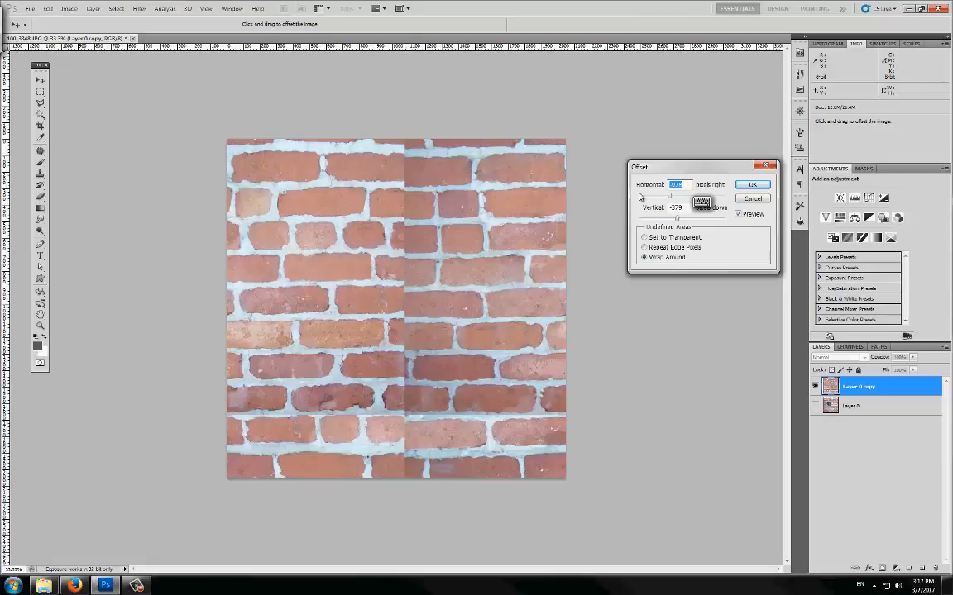
left_click_drag(675, 197, 673, 219)
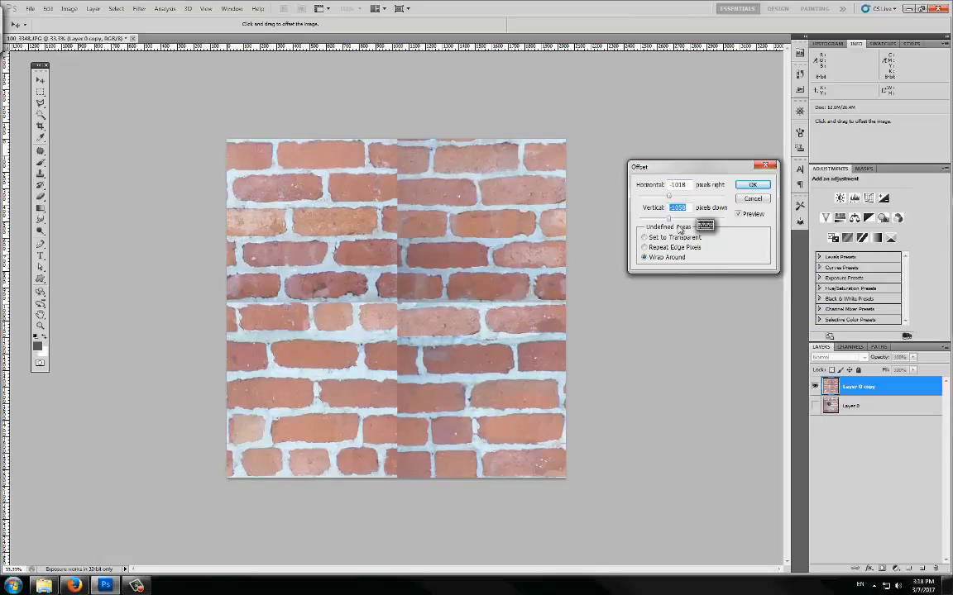
left_click(750, 186)
key("c")
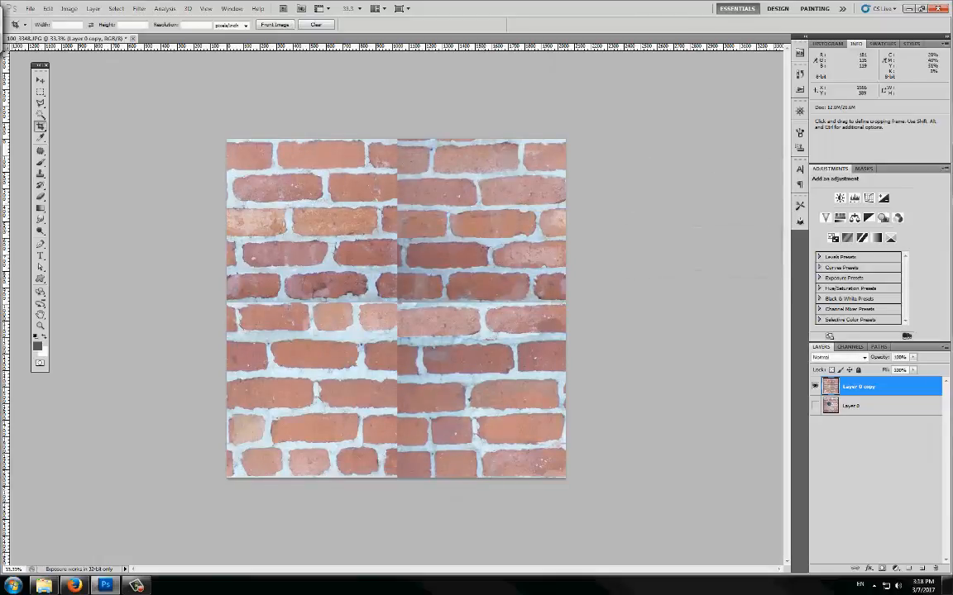
- Clone mortar along the horizontal seam in the right half of the wall, using the 35 px spatter brush for the Clone Stamp
key("z")
left_click(377, 271)
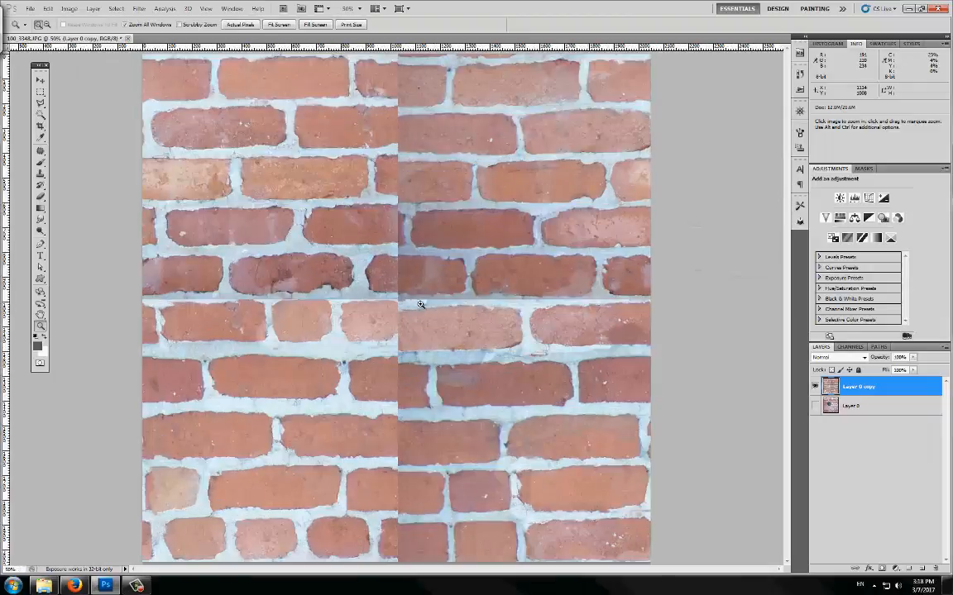
left_click(467, 289)
scroll(453, 279, "down", 3)
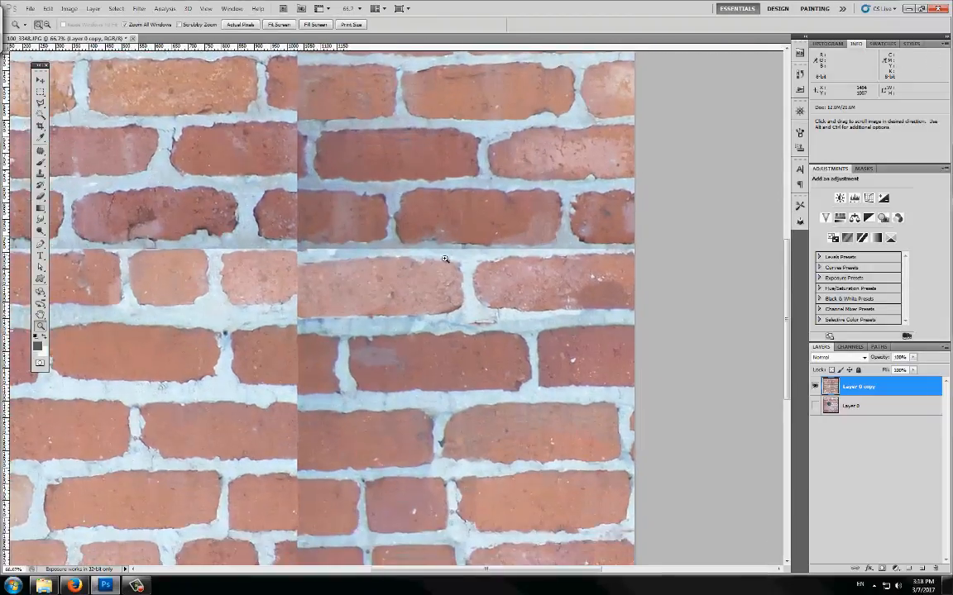
key("s")
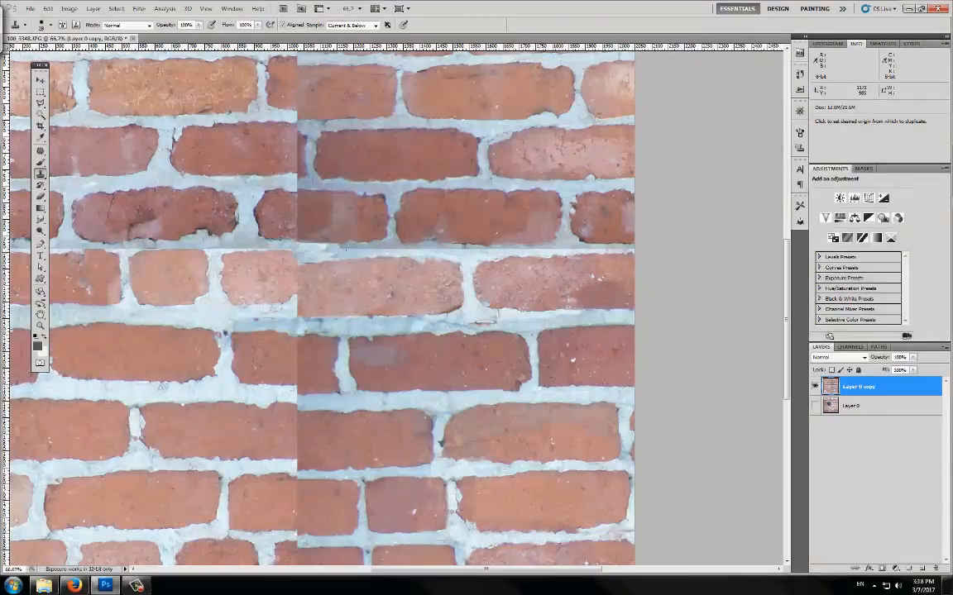
right_click(374, 258)
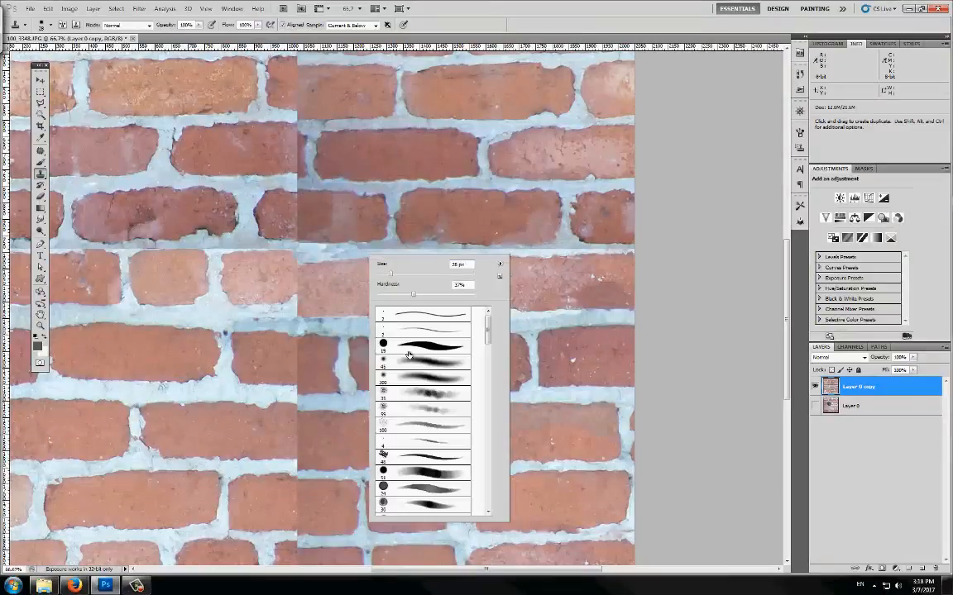
left_click(423, 396)
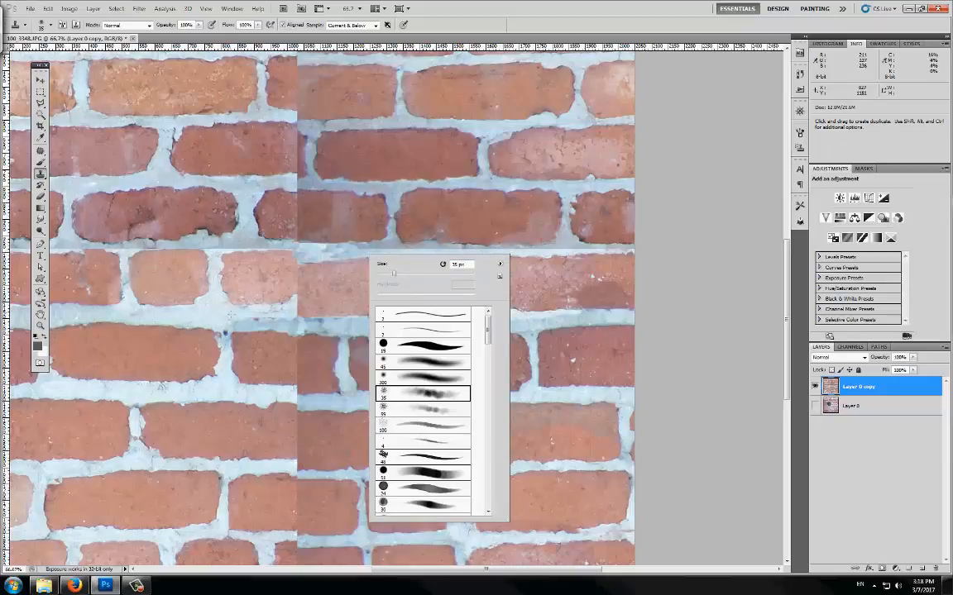
left_click(223, 309, "alt")
left_click(214, 312, "alt")
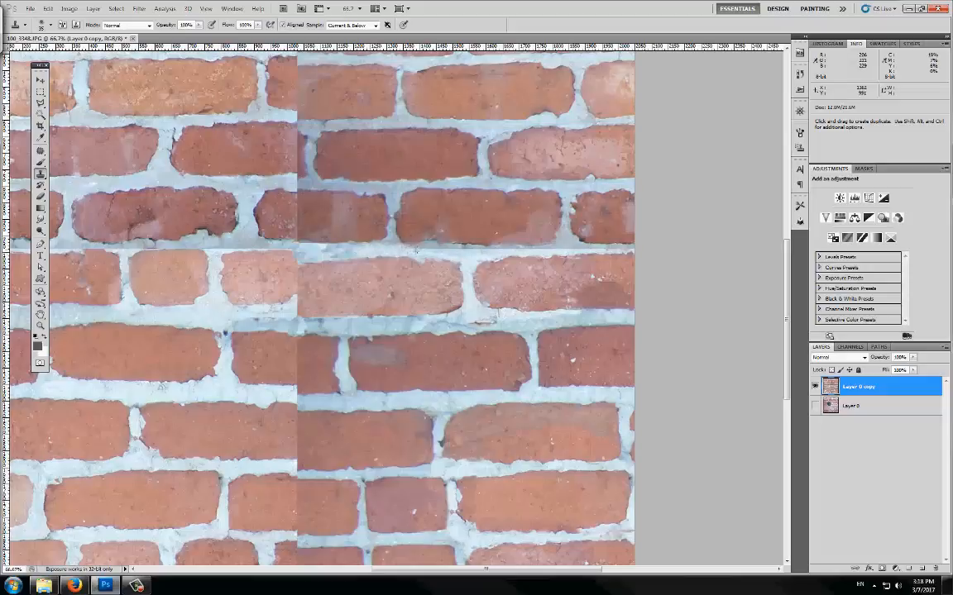
- Clone brick and mortar over the vertical seam in the two brick rows directly below the horizontal seam
key("alt")
left_click(142, 302, "alt")
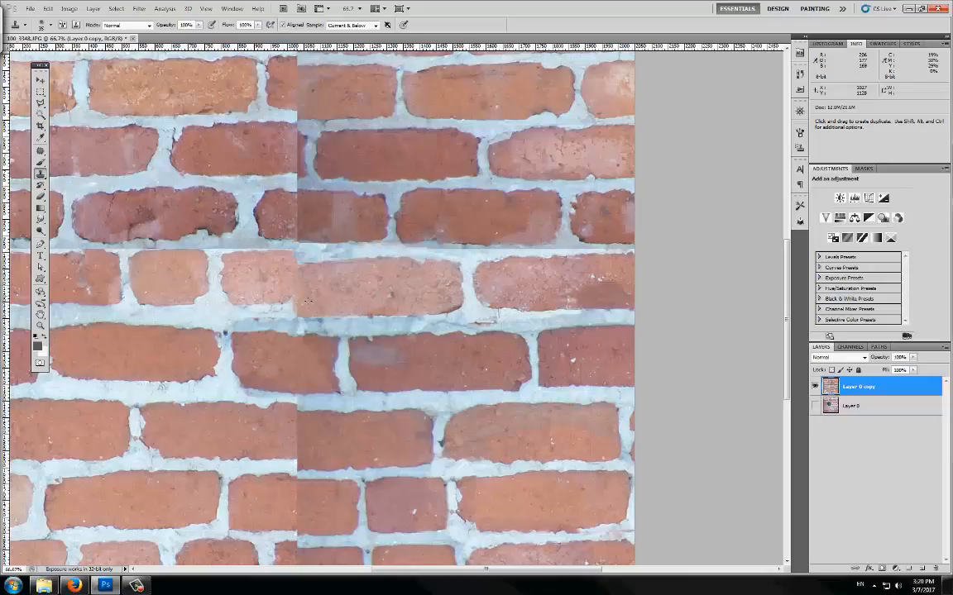
left_click(298, 301, "alt")
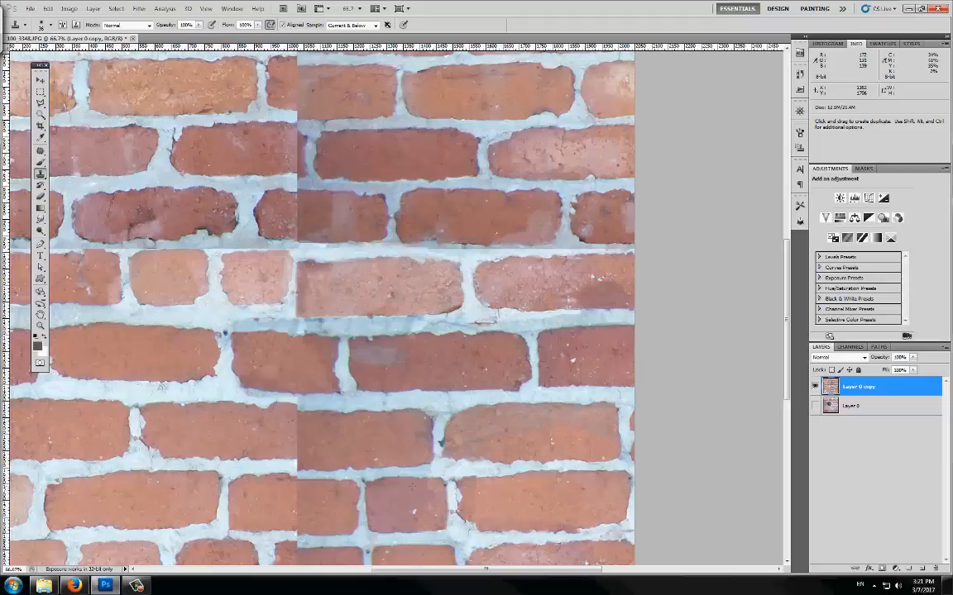
- Clone over the vertical seam in the dark brick rows just above the horizontal seam, using the 35 px spatter brush
left_click(370, 529, "alt")
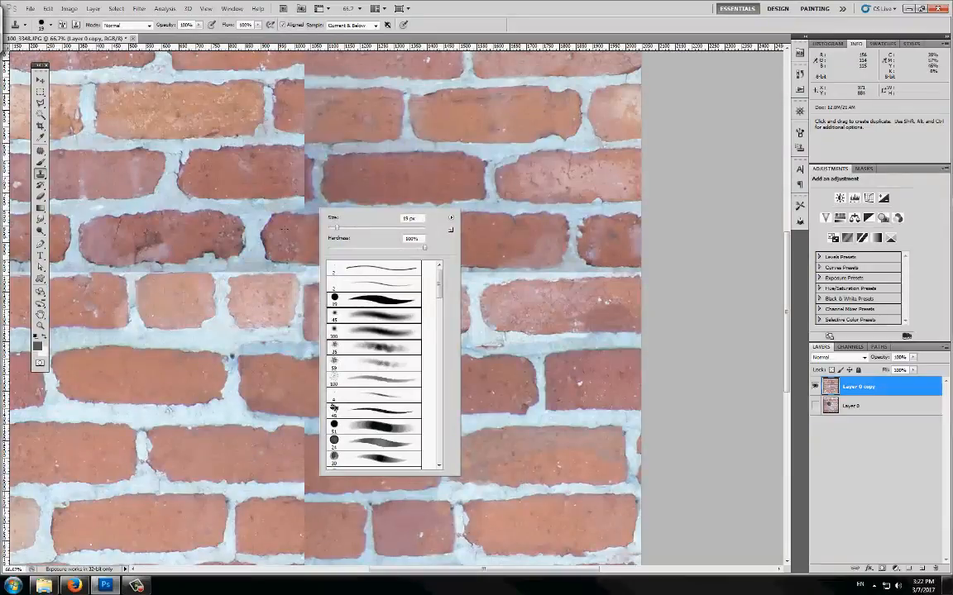
left_click(373, 349)
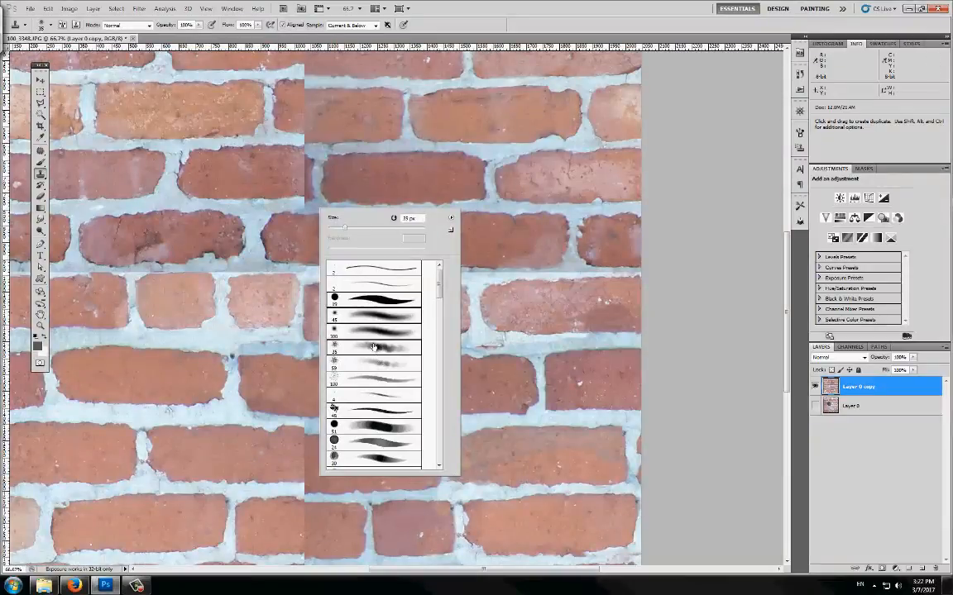
left_click(377, 365)
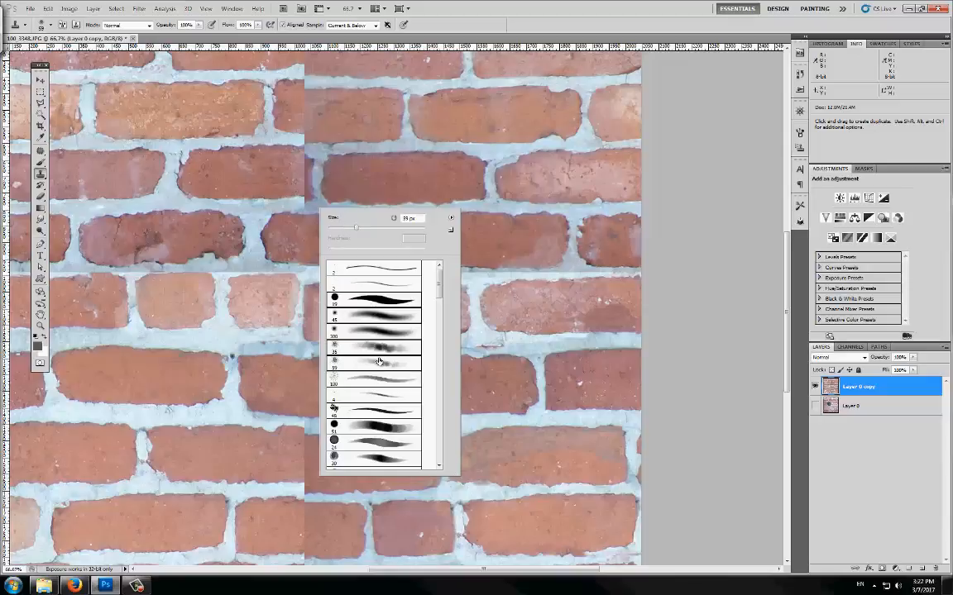
left_click(374, 343)
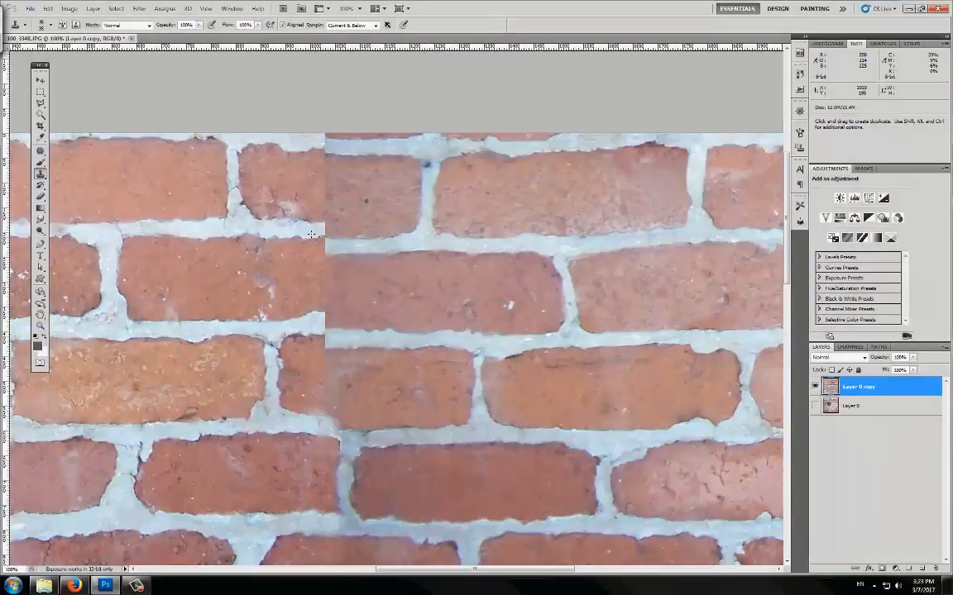
left_click_drag(345, 204, 339, 215)
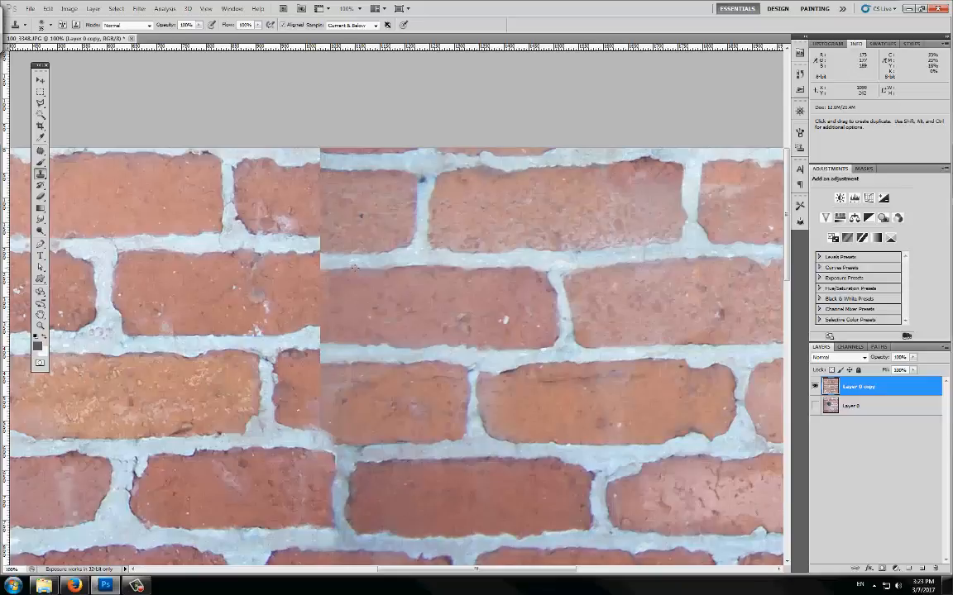
mouse_move(342, 240)
left_mouse_down()
mouse_move(349, 206)
mouse_move(352, 265)
mouse_move(350, 246)
left_mouse_up()
left_click_drag(342, 318, 338, 137)
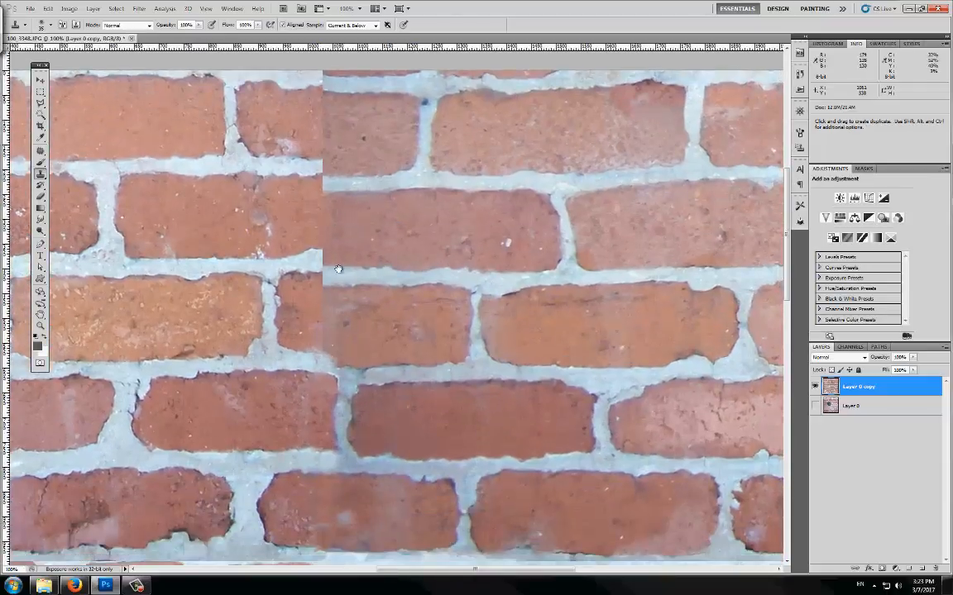
left_click_drag(340, 279, 350, 249)
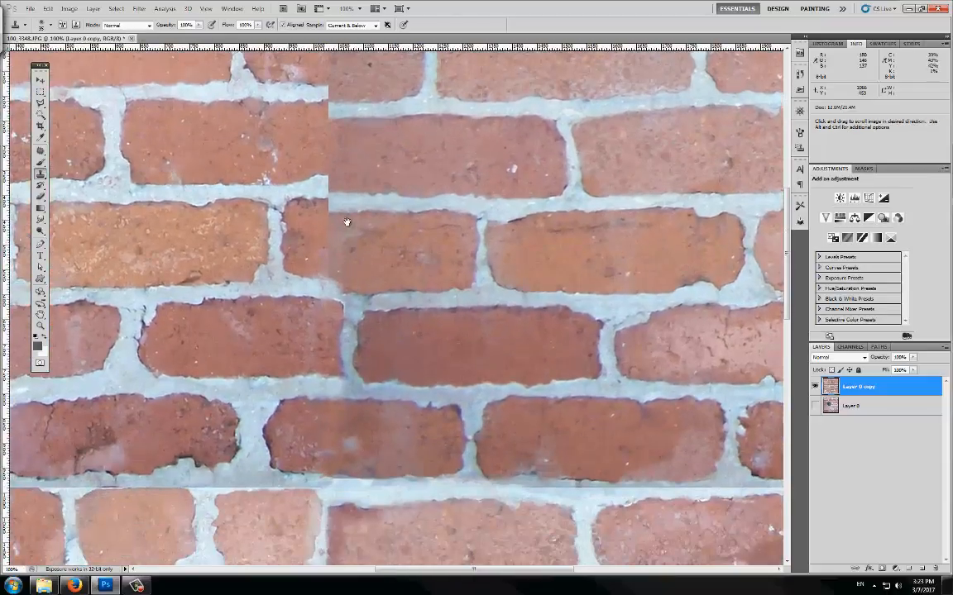
left_click_drag(349, 180, 355, 258)
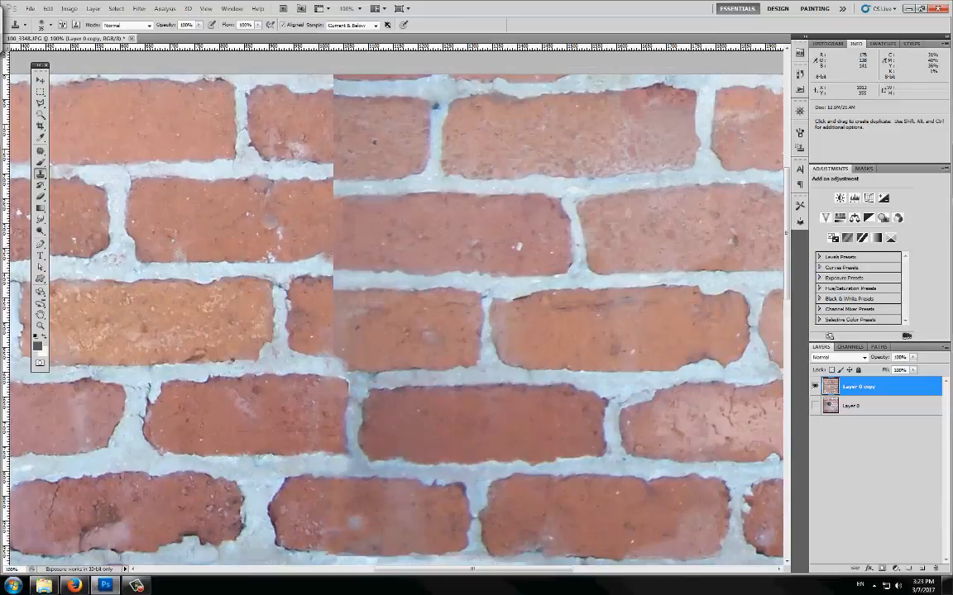
left_click(331, 187)
key("ctrl+z")
left_click_drag(362, 166, 353, 211)
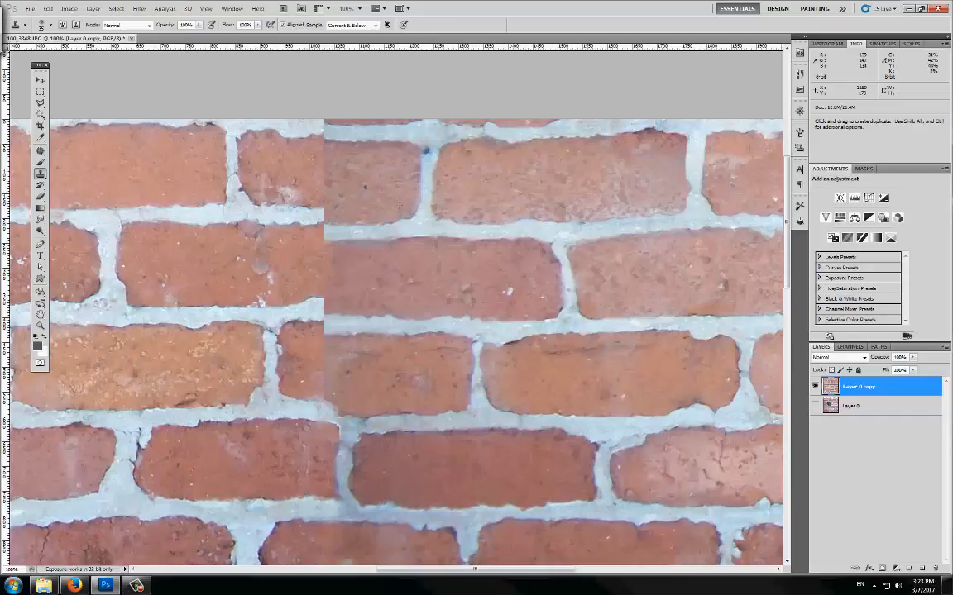
- Clone brick and mortar across the vertical seam in the top brick row, using the soft 45 px brush
right_click(399, 206)
left_click(438, 313)
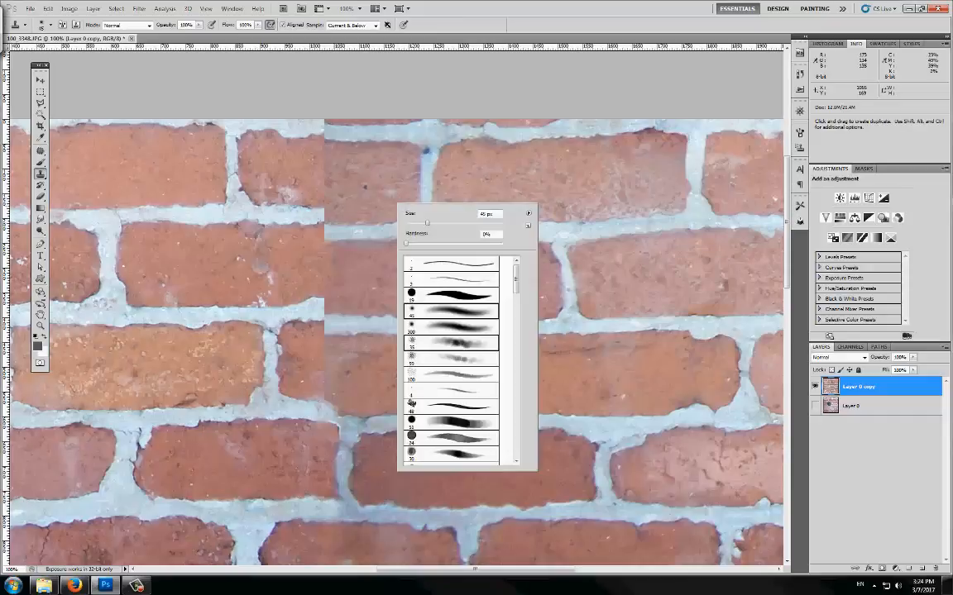
left_click(268, 370, "alt")
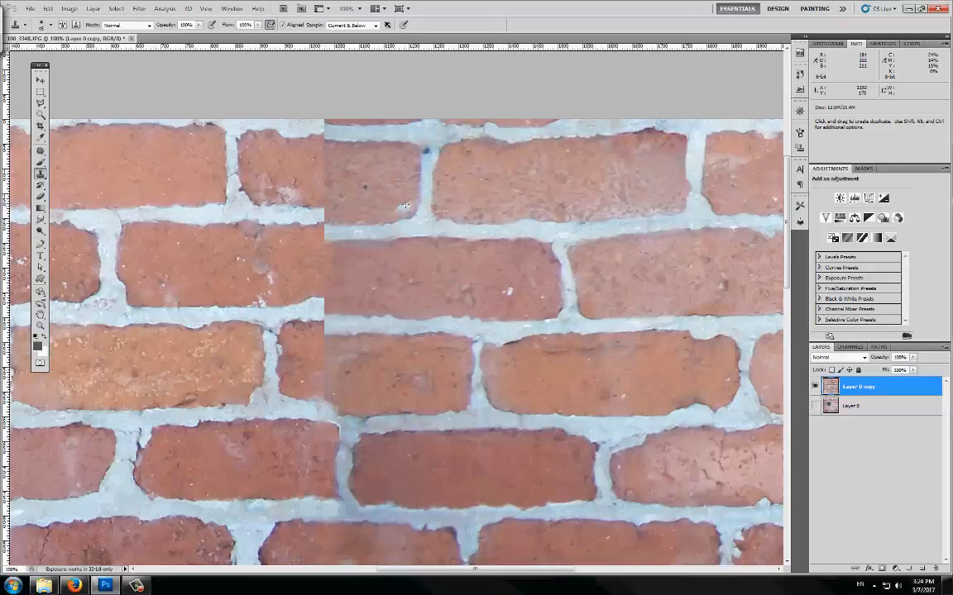
left_click(383, 215)
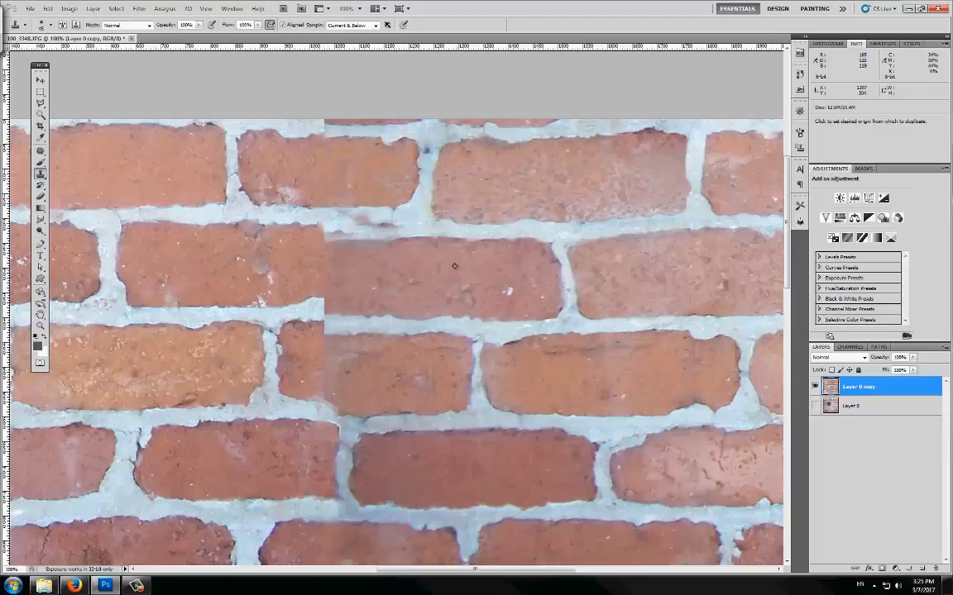
- Resample the top-row brick beside the vertical seam for the Clone Stamp and switch to an enlarged 35 px spatter brush
right_click(341, 193)
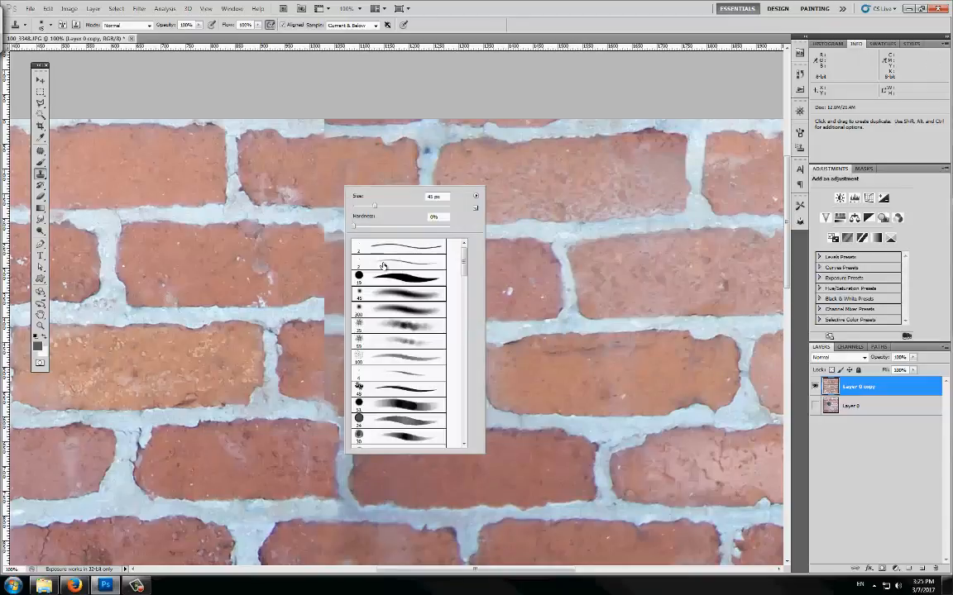
left_click(300, 167, "alt")
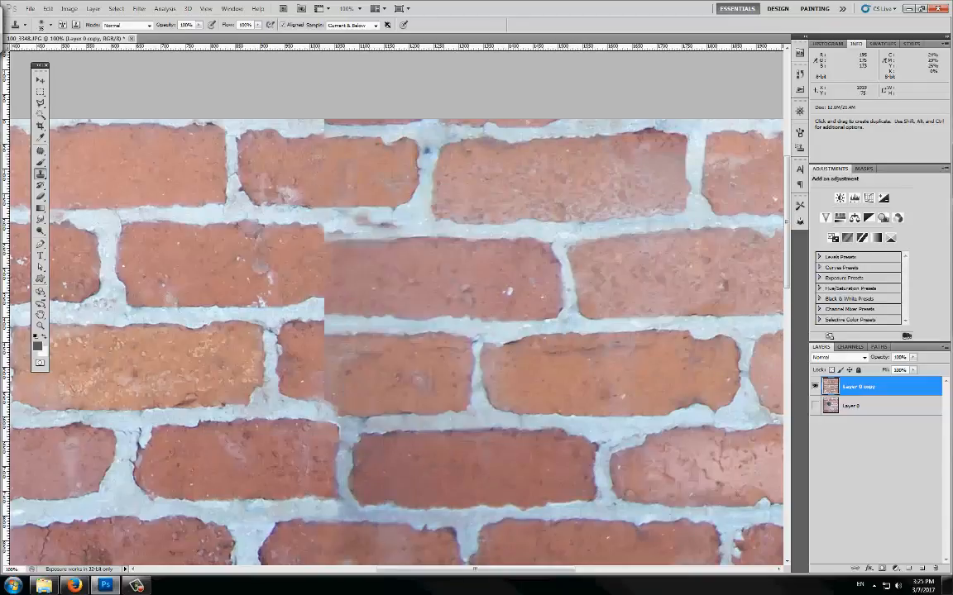
left_click(321, 162, "alt")
key("]")
key("]")
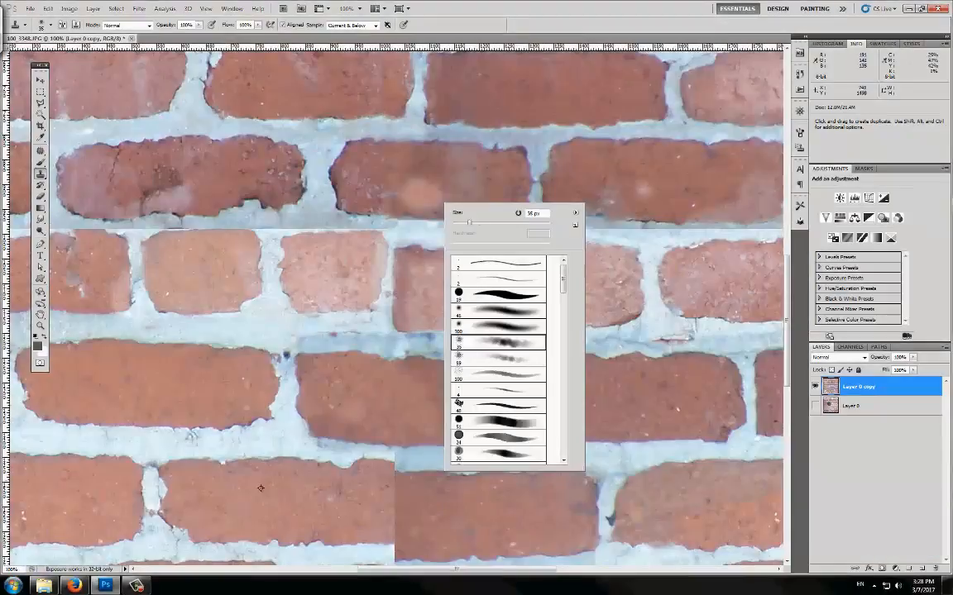
- Clone brick texture over the pale patch on the dark brick just above the horizontal seam
left_click(196, 437)
left_click(408, 184)
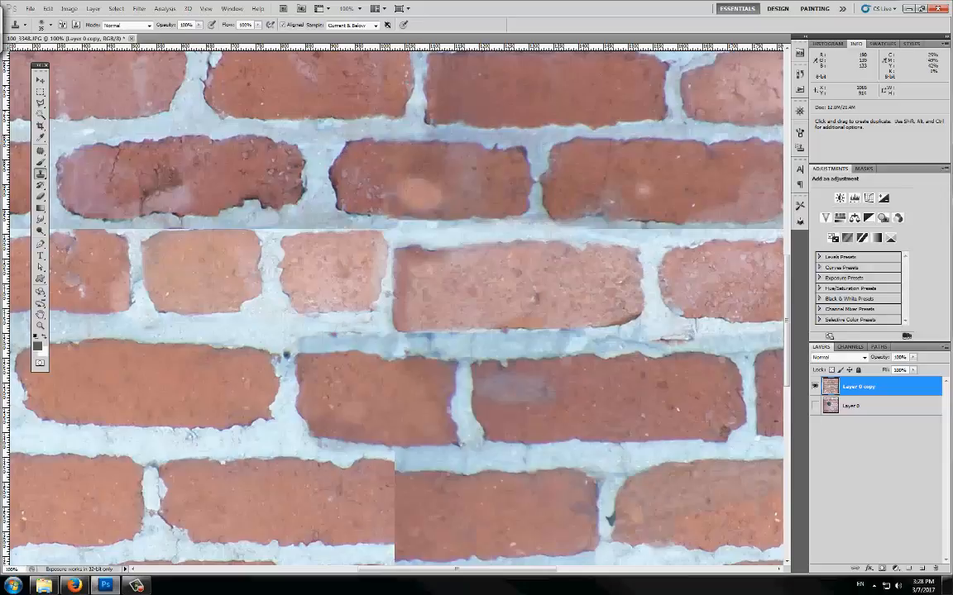
left_click(408, 188)
left_click(415, 188)
left_click(426, 189)
left_click(430, 196)
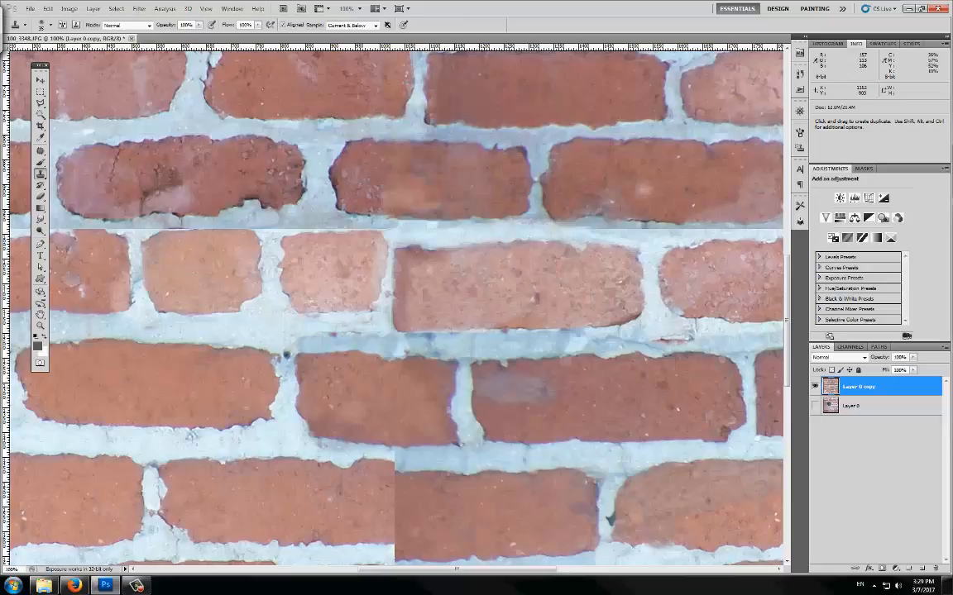
left_click_drag(590, 179, 554, 211)
left_click(535, 122, "alt")
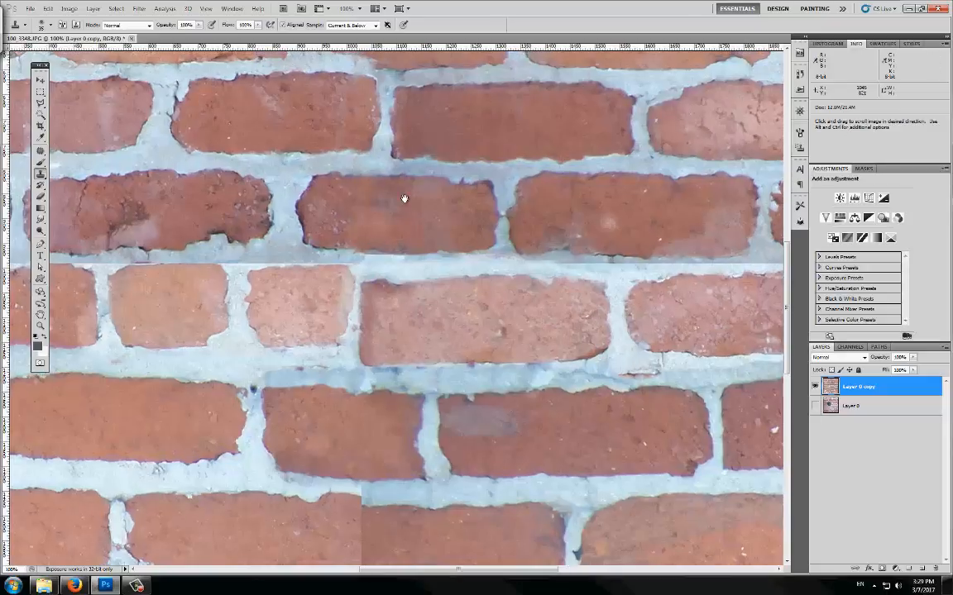
left_click_drag(396, 196, 413, 196)
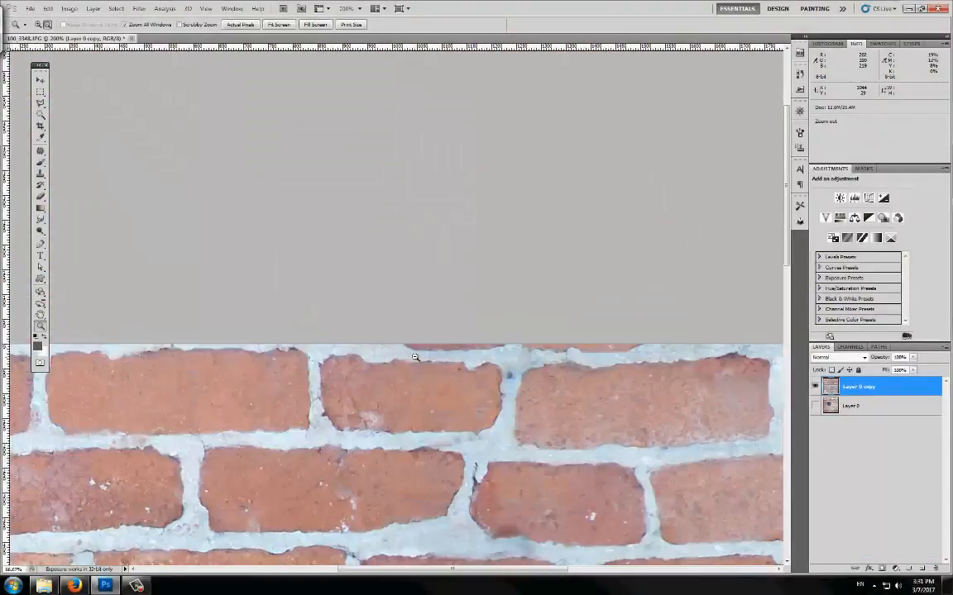
- Clone mortar over the horizontal seam in the left half of the wall, starting from the canvas's left edge
left_click(400, 287, "alt")
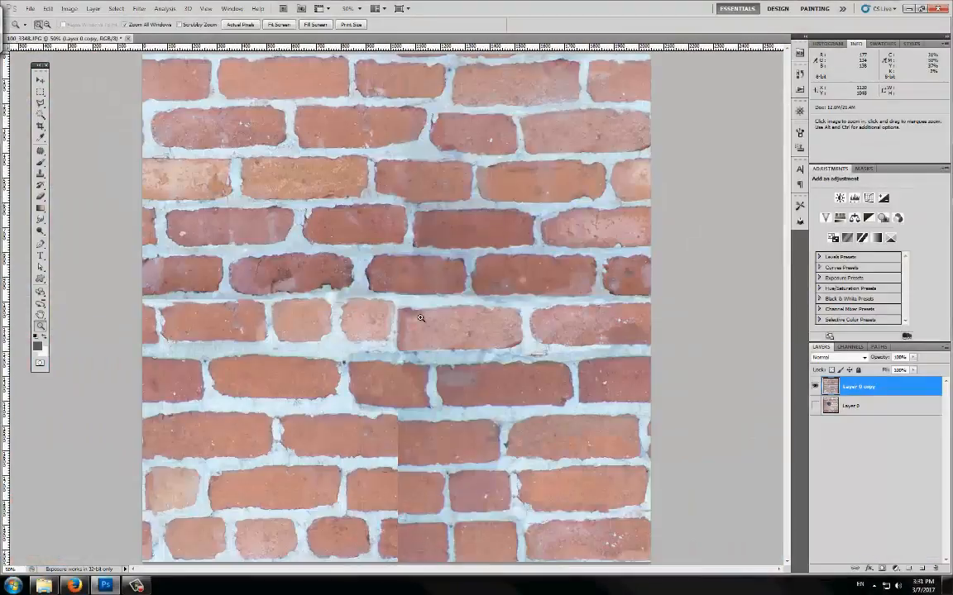
left_click(153, 272)
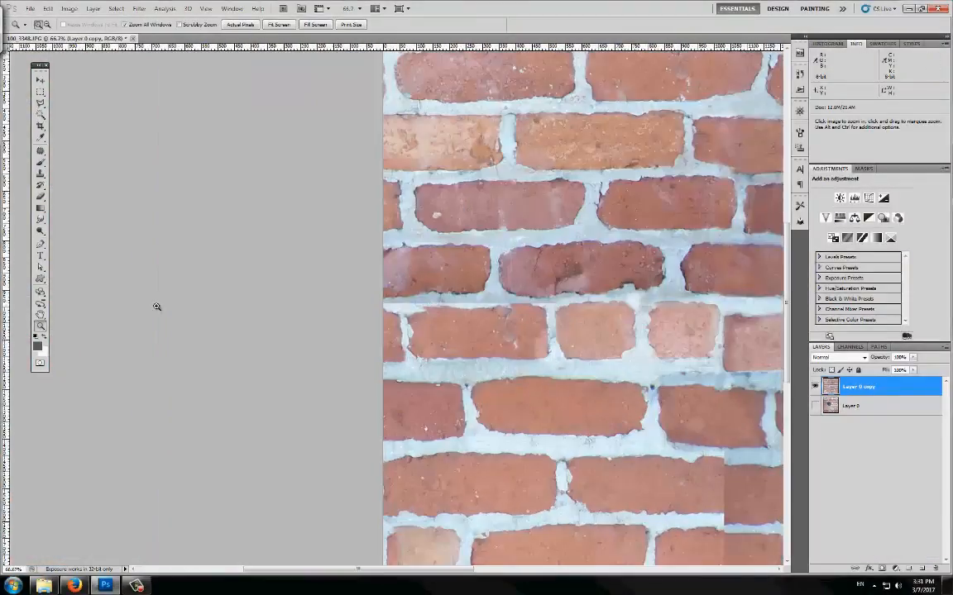
key("s")
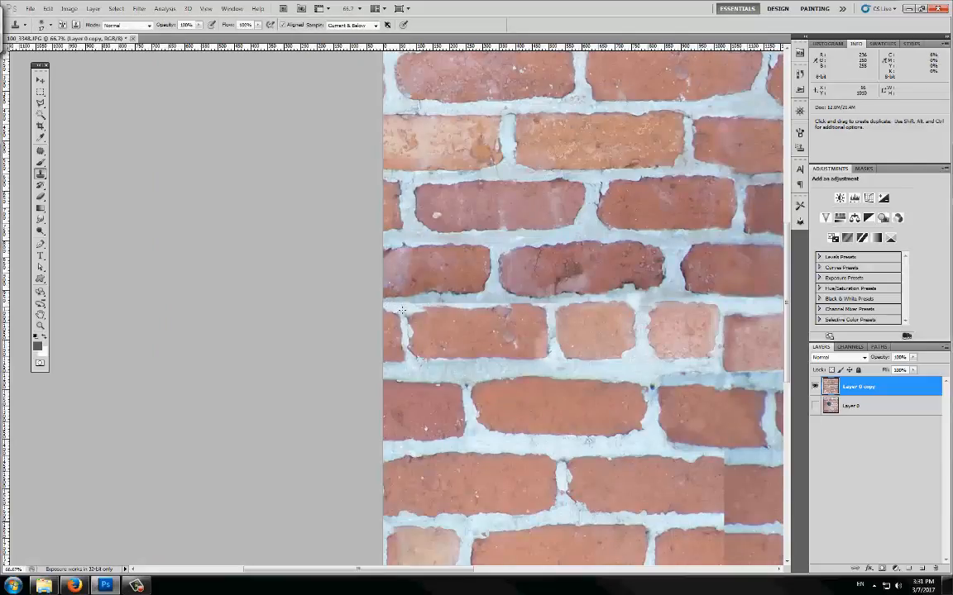
right_click(365, 279)
key("Return")
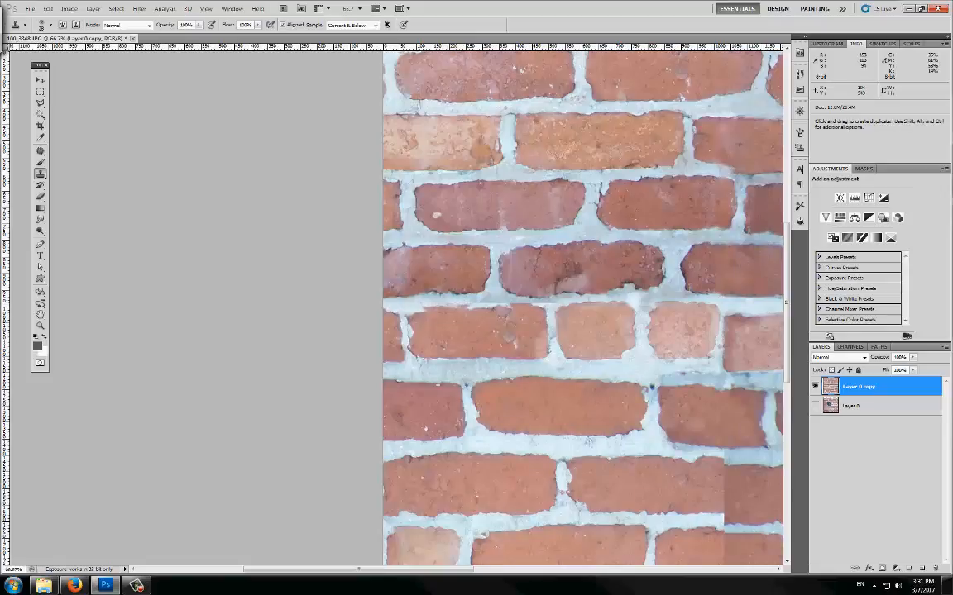
- Sample the third-row brick beside the vertical seam and clone its texture down along the seam
left_click_drag(494, 296, 177, 170)
left_click_drag(399, 115, 403, 170)
left_click_drag(404, 102, 406, 189)
left_click(433, 159, "alt")
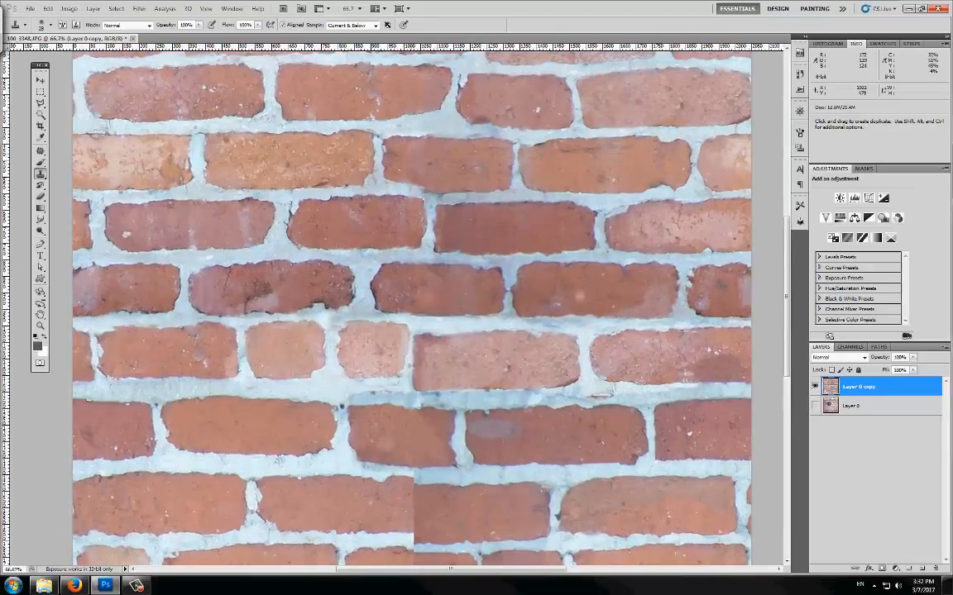
mouse_move(436, 164)
left_mouse_down()
mouse_move(427, 235)
mouse_move(435, 239)
left_mouse_up()
- Clone light mortar and brick over the discoloured joint below the light bricks and the vertical seam in the lower rows
scroll(430, 257, "down", 4)
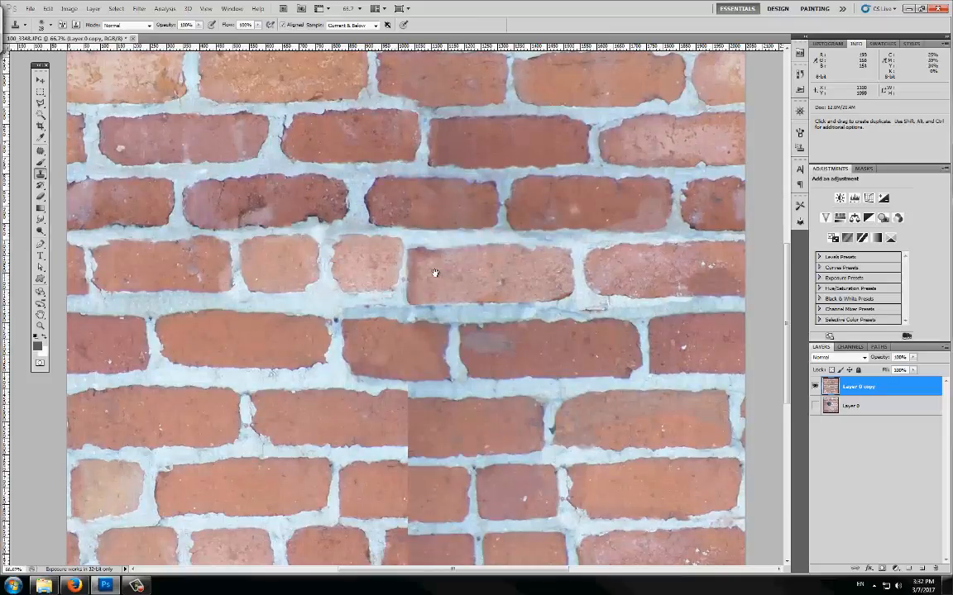
scroll(394, 227, "down", 2)
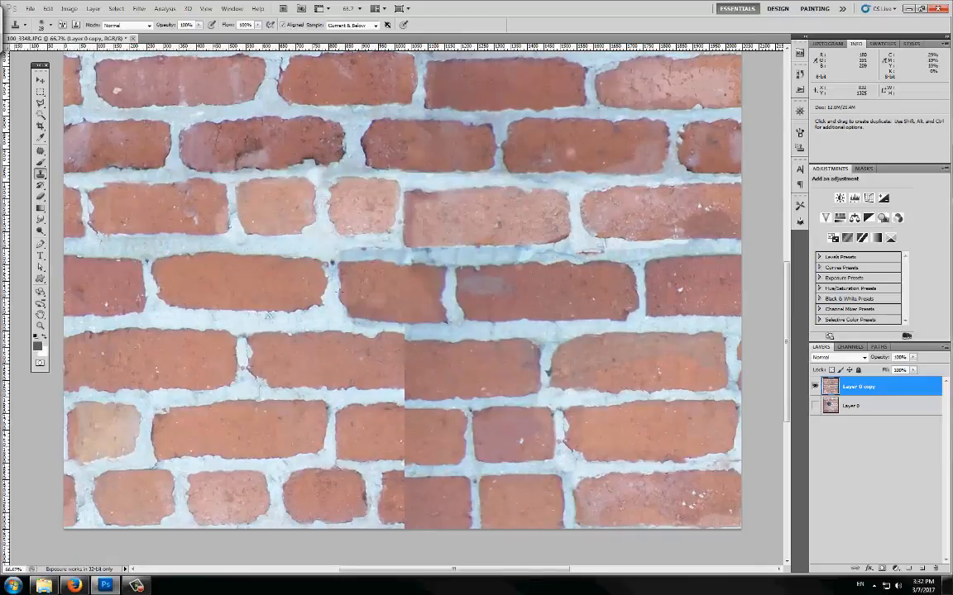
key("ctrl+space")
left_click(323, 321, "alt")
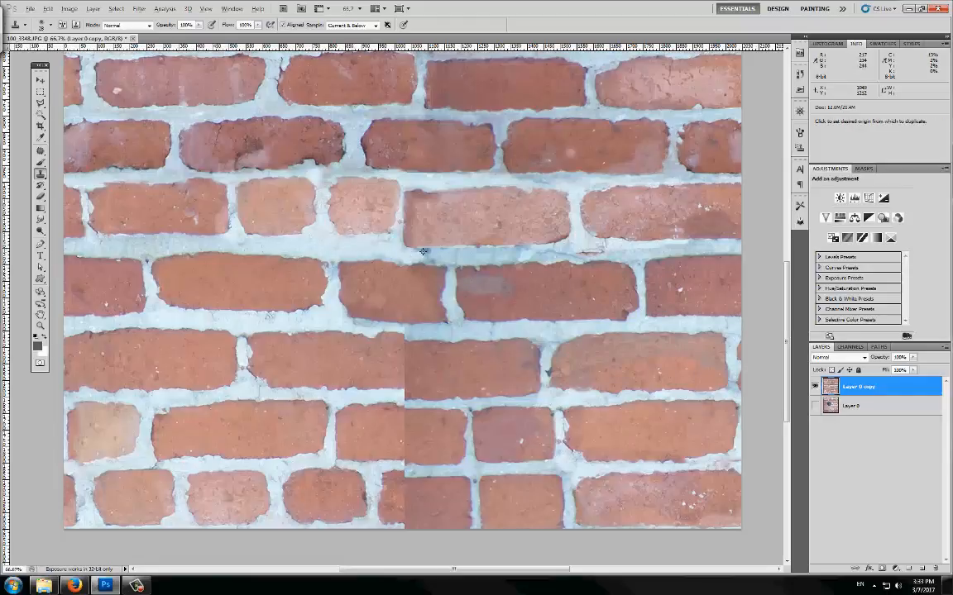
left_click(328, 321, "alt")
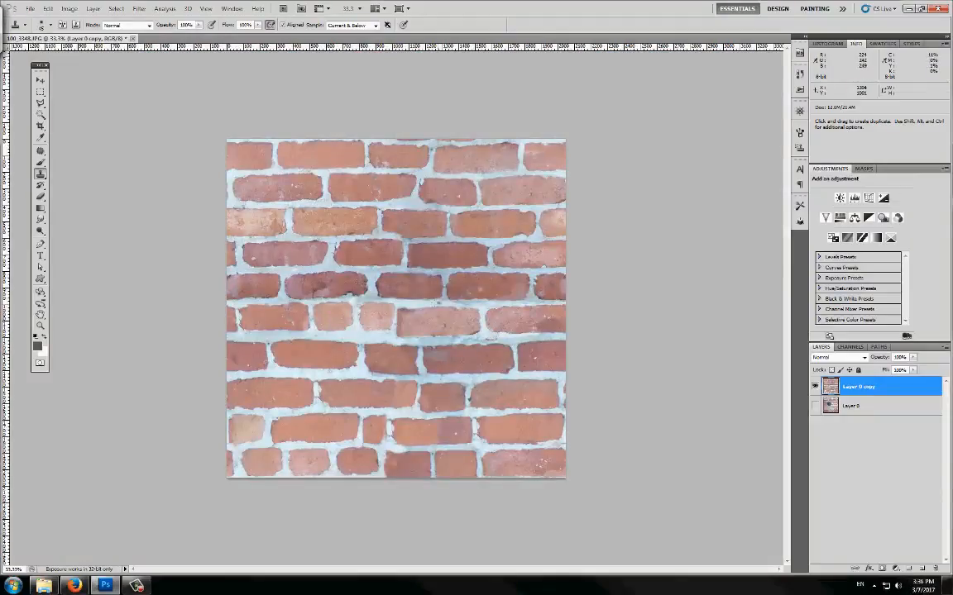
- Offset Layer 0 copy by about -100 pixels horizontally and -1058 pixels vertically, with undefined areas set to Wrap Around
key("z")
left_click(430, 330, "alt")
left_click(425, 317)
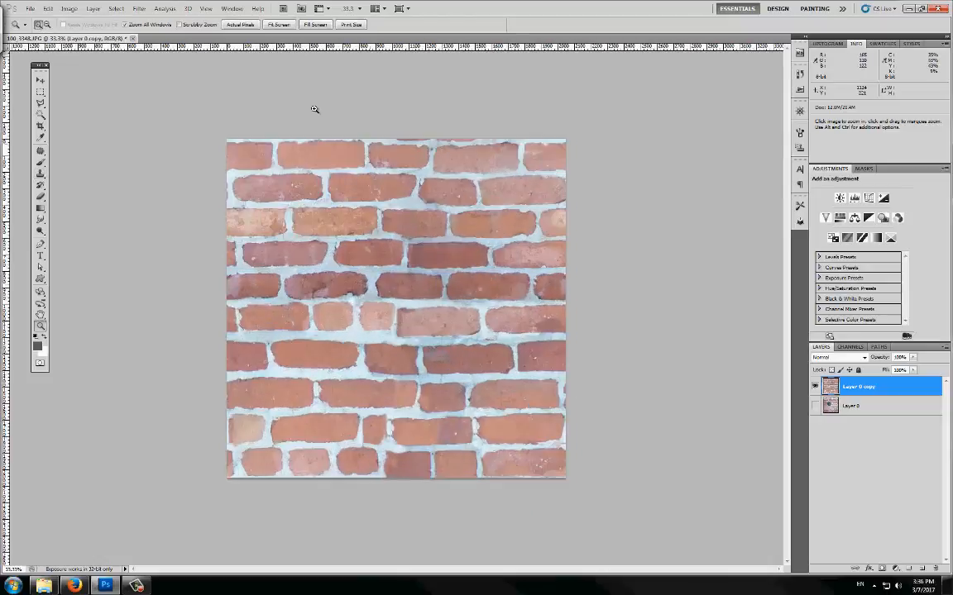
left_click(139, 8)
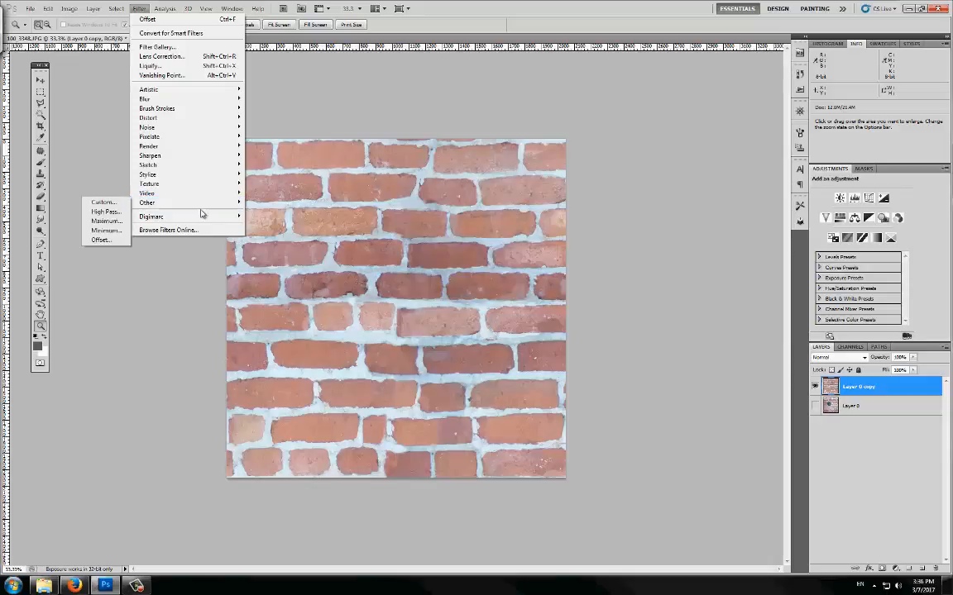
mouse_move(198, 206)
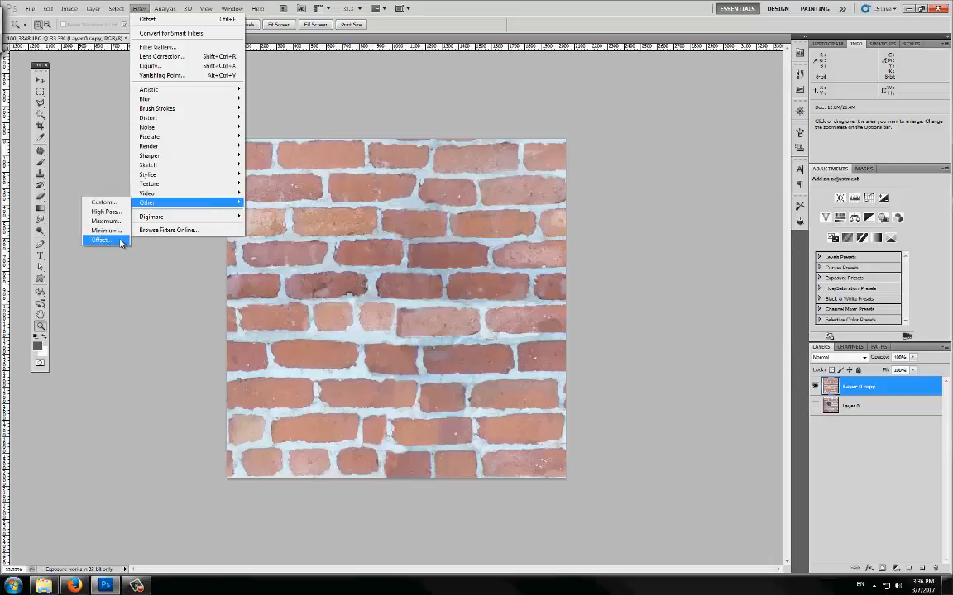
left_click(100, 240)
left_click_drag(658, 199, 683, 198)
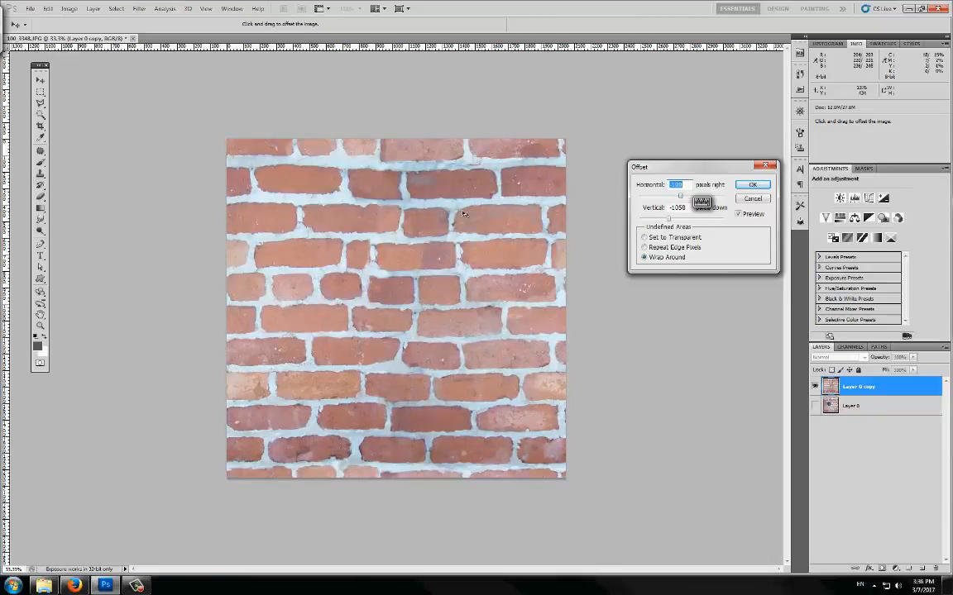
left_click(742, 185)
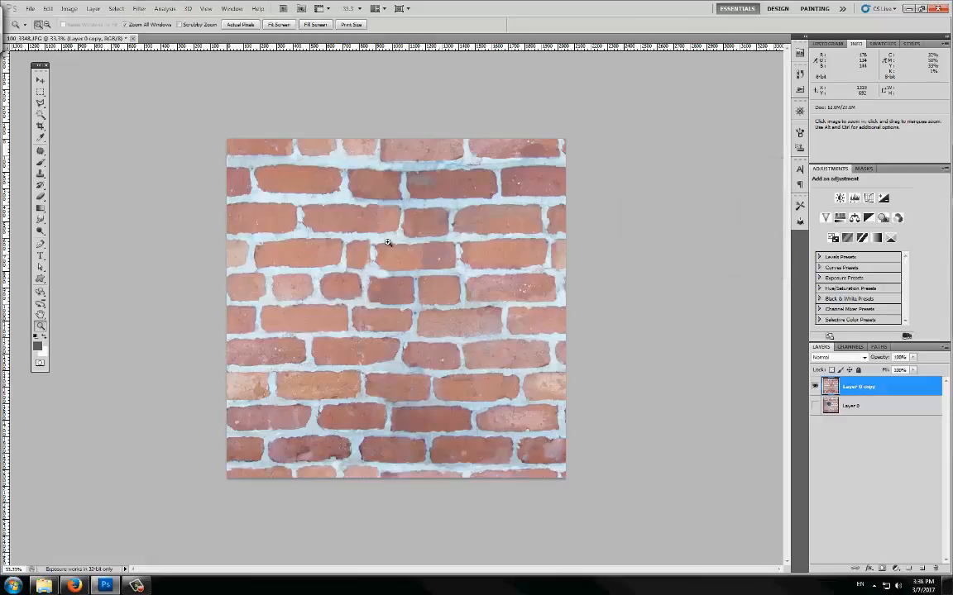
- Look over the Clone Stamp's brush tip settings and the Brush tool's preset brushes
key("s")
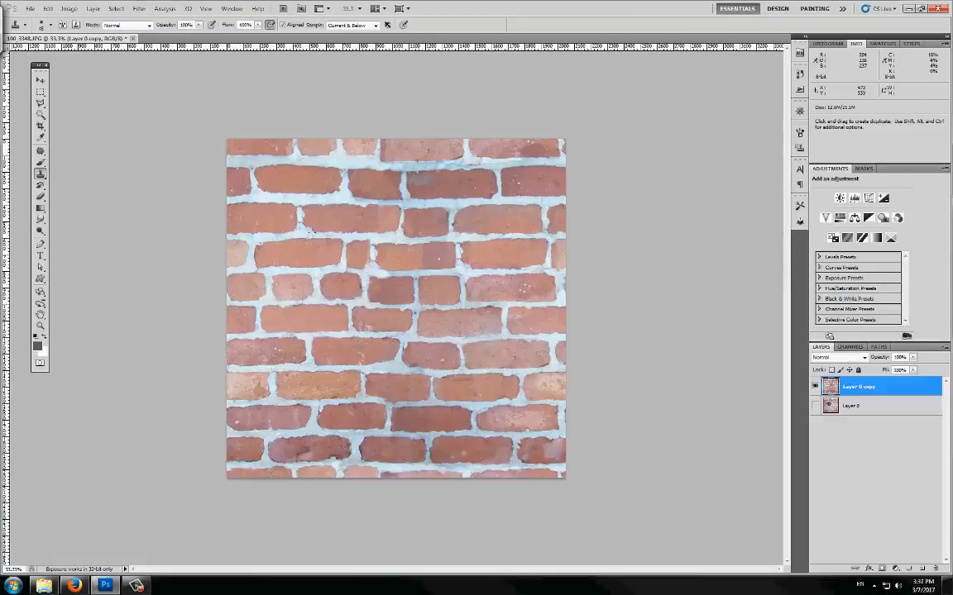
key("F5")
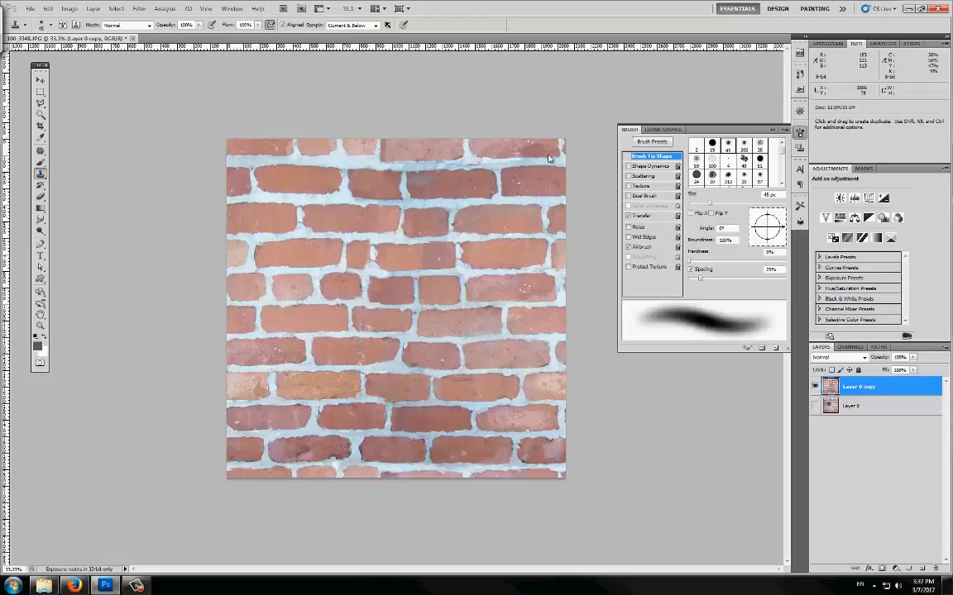
left_click(775, 133)
key("b")
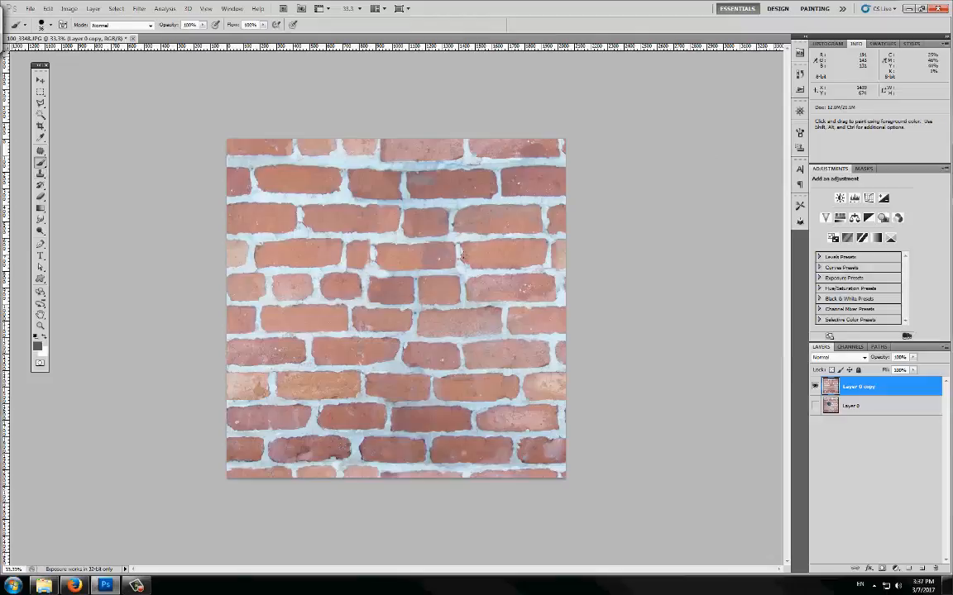
right_click(478, 263)
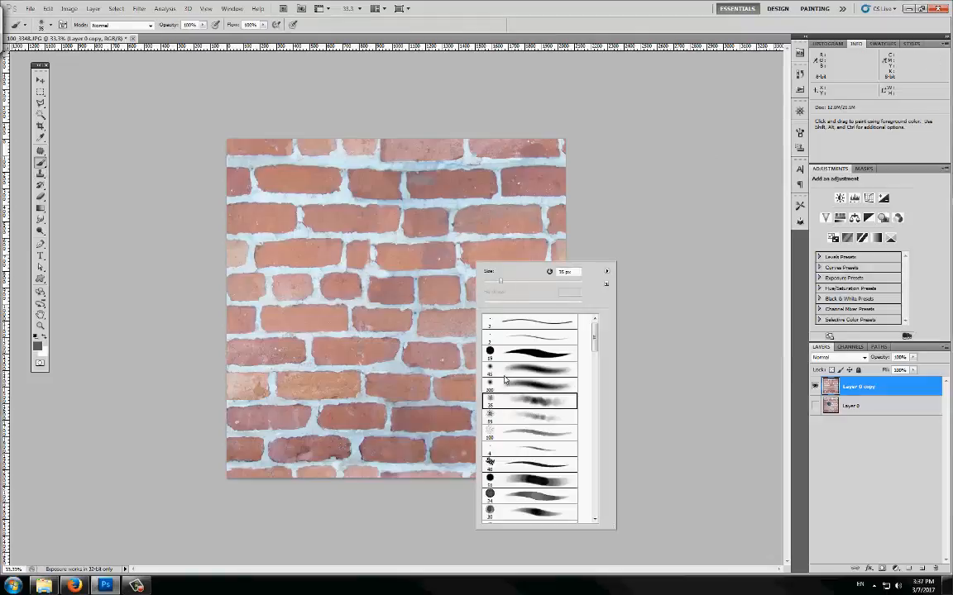
key("z")
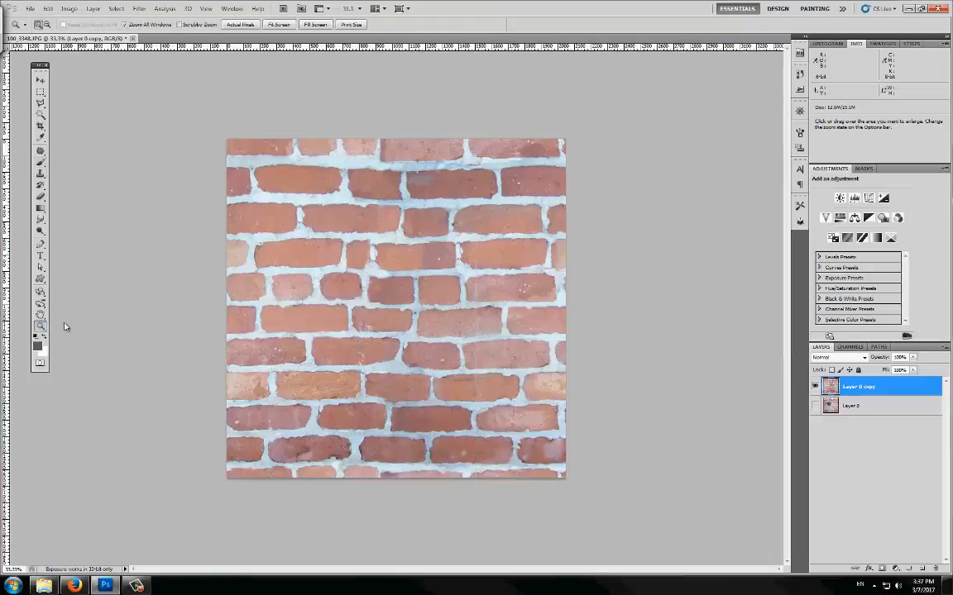
- Clone clean brick and mortar over the remaining tonal seams in the wall's upper middle, including the mortar joint below the second brick row
left_click(352, 327)
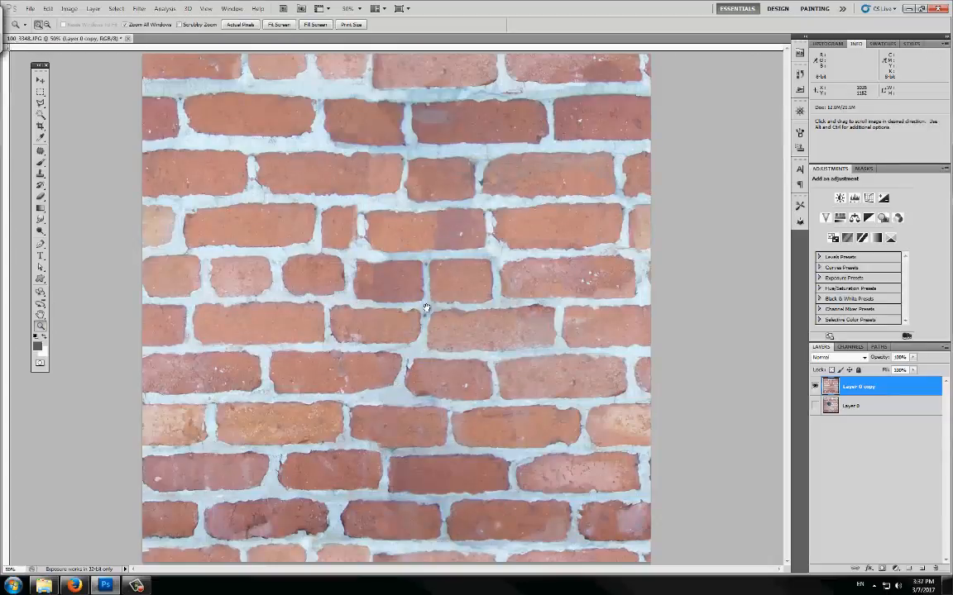
left_click(351, 408)
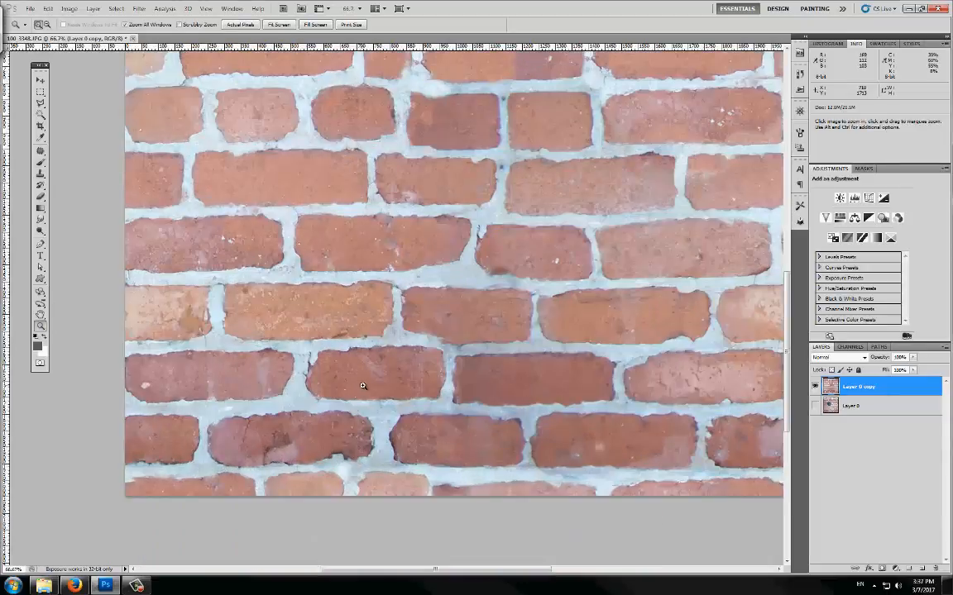
key("s")
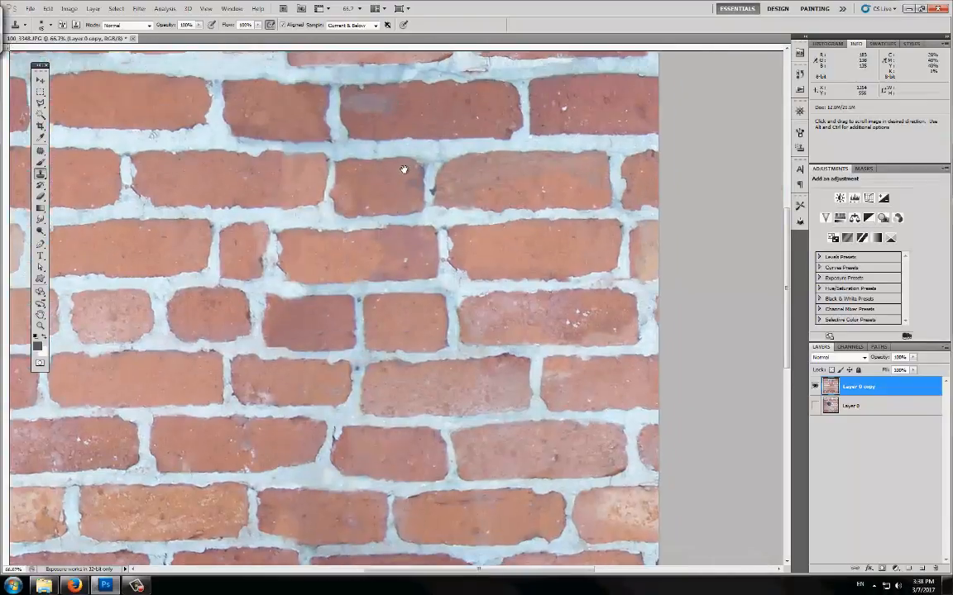
left_click_drag(403, 169, 401, 180)
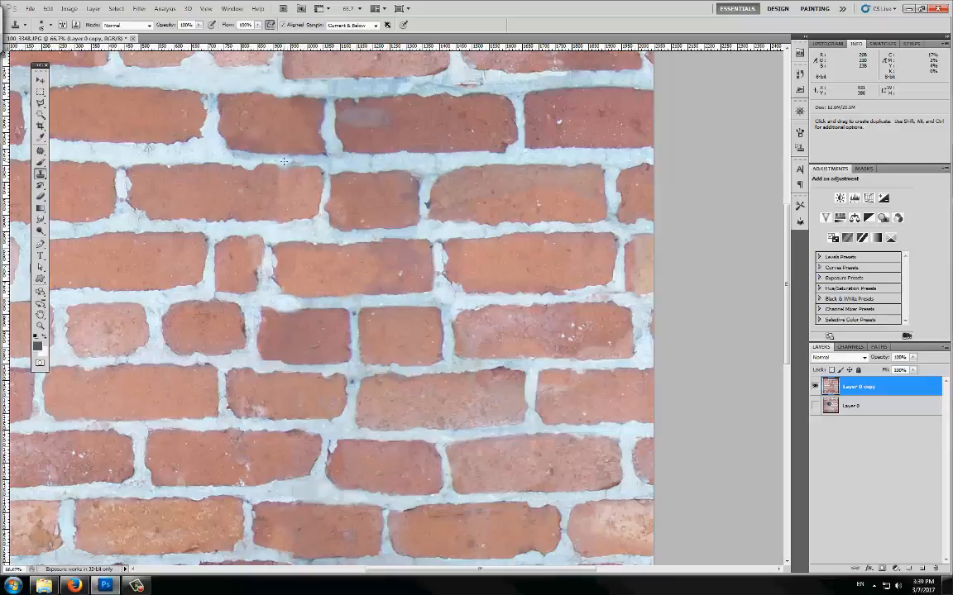
left_click_drag(294, 160, 303, 160)
left_click(204, 165, "alt")
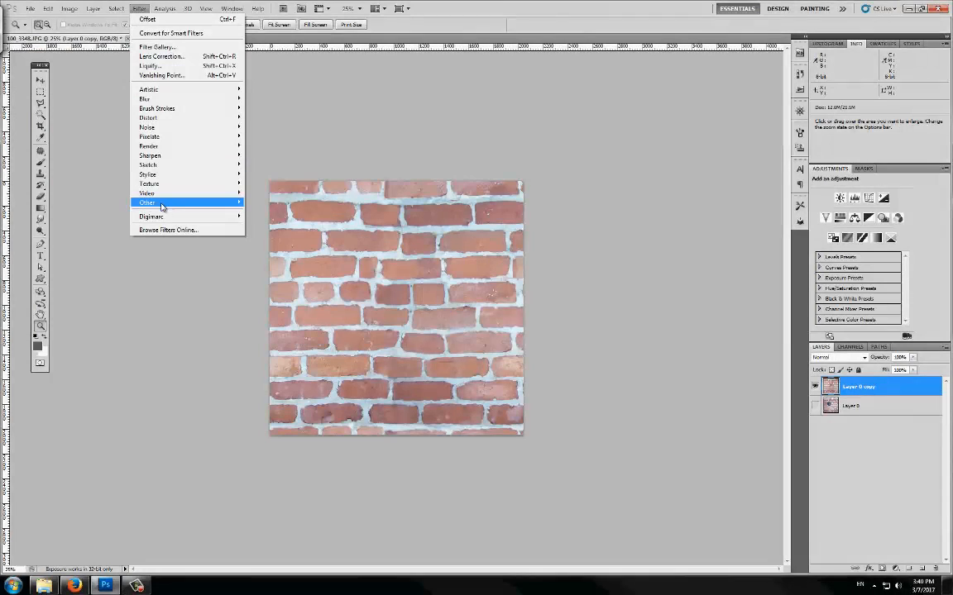
- Offset Layer 0 copy to the left and by -459 pixels vertically, with undefined areas set to Wrap Around
mouse_move(147, 203)
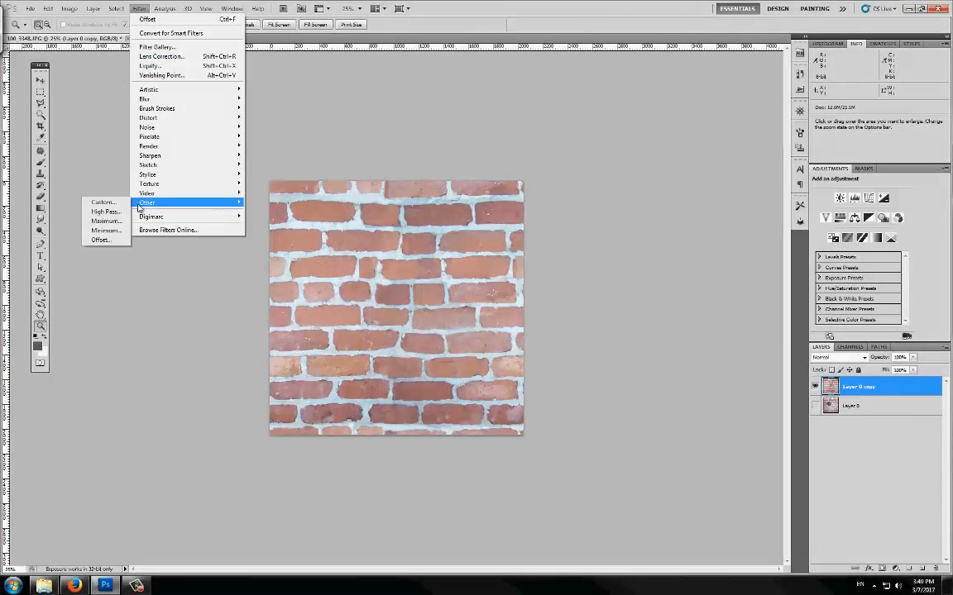
left_click(108, 240)
left_click_drag(668, 219, 673, 182)
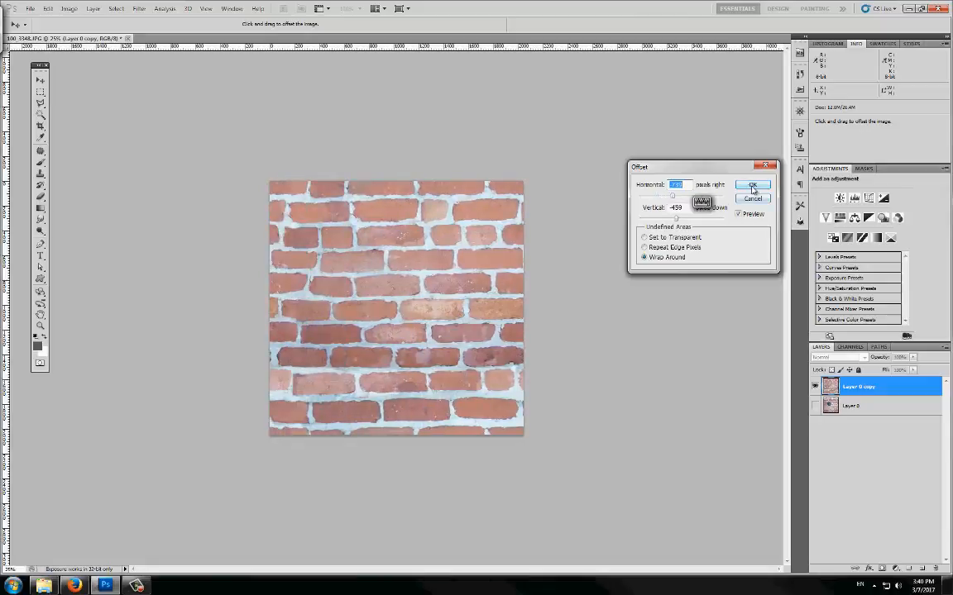
key("Return")
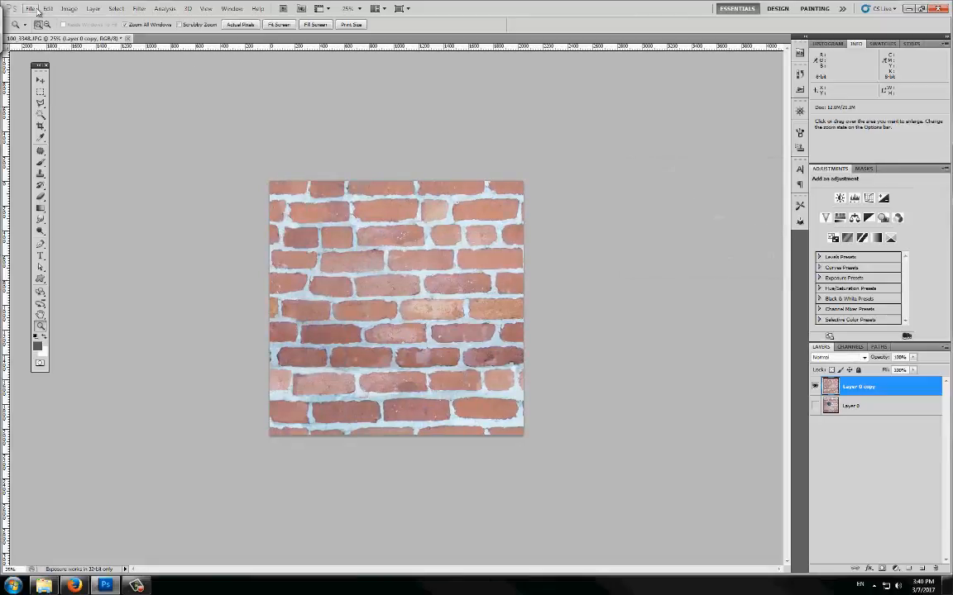
- Begin saving the brick wall texture as a new file
left_click(30, 8)
left_click(67, 160)
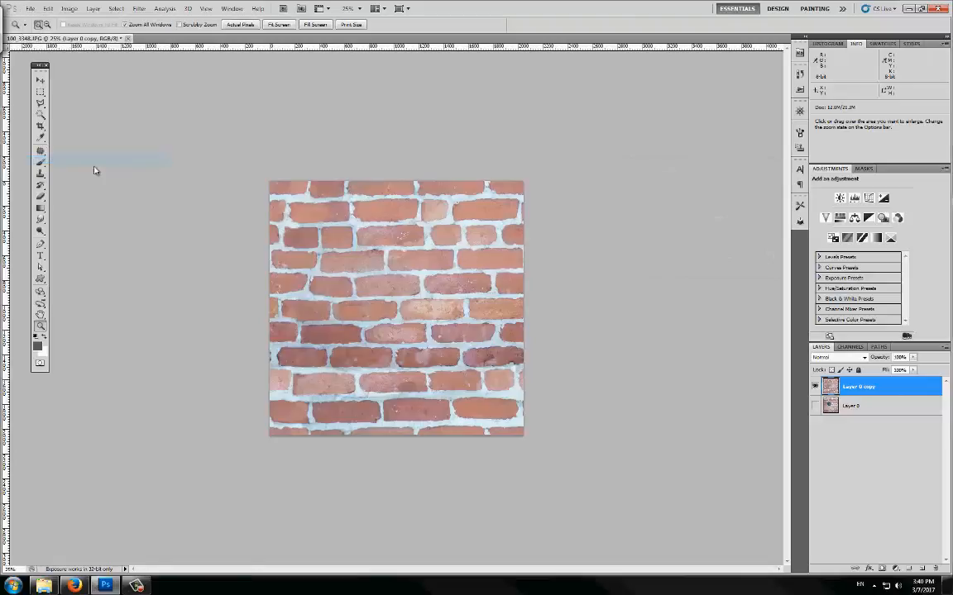